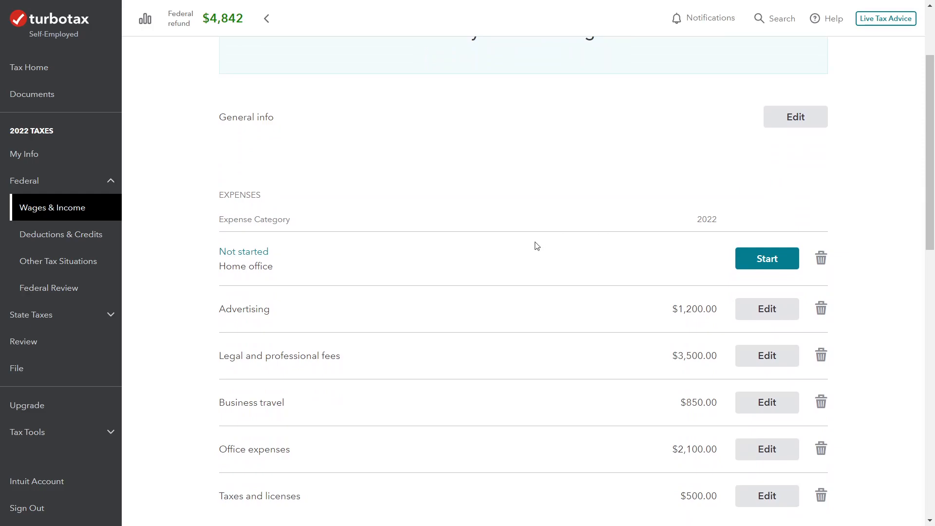
- Review the expense categories and income entries listed for the Consulting work
left_click_drag(211, 191, 272, 207)
left_click(286, 209)
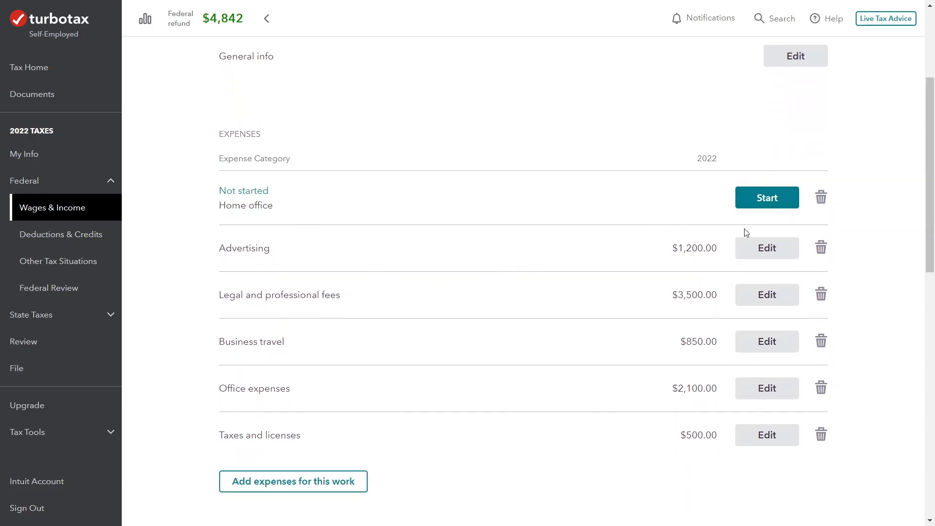
scroll(658, 343, "down", 1)
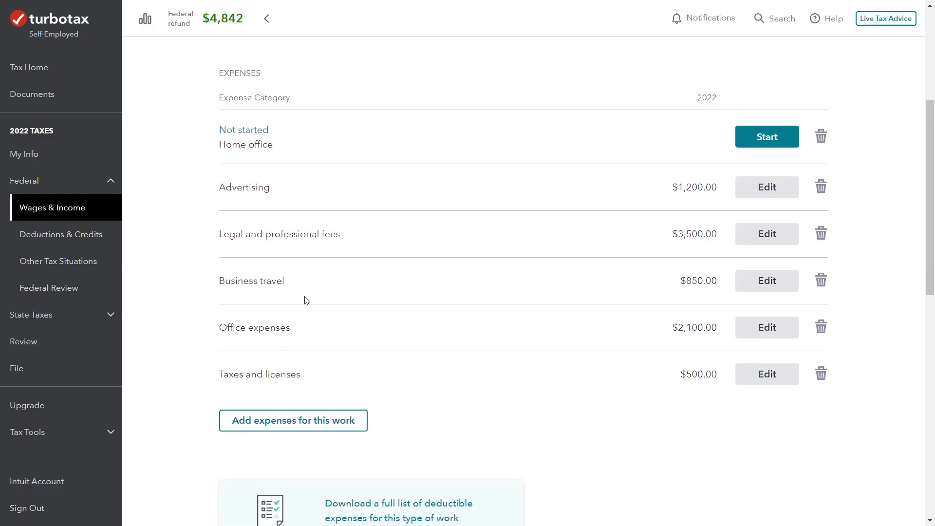
scroll(311, 300, "up", 2)
scroll(318, 288, "up", 2)
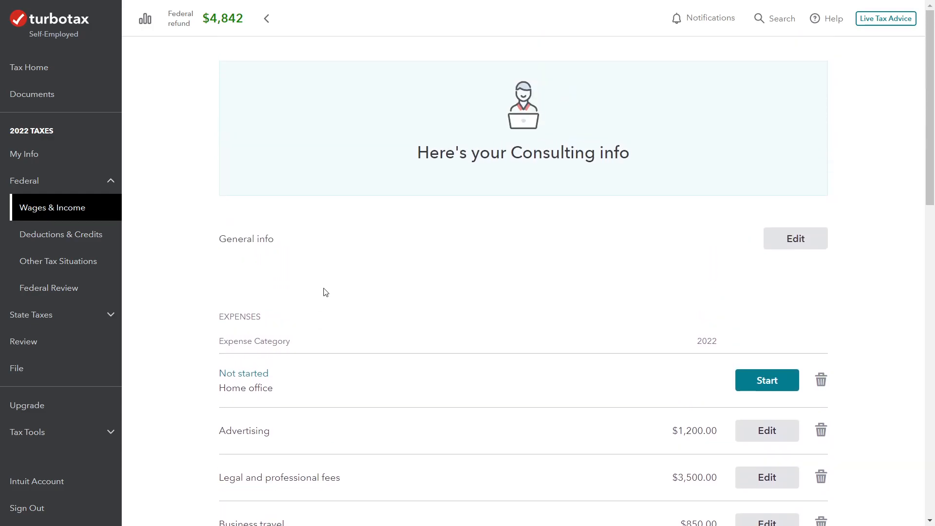
scroll(324, 293, "down", 3)
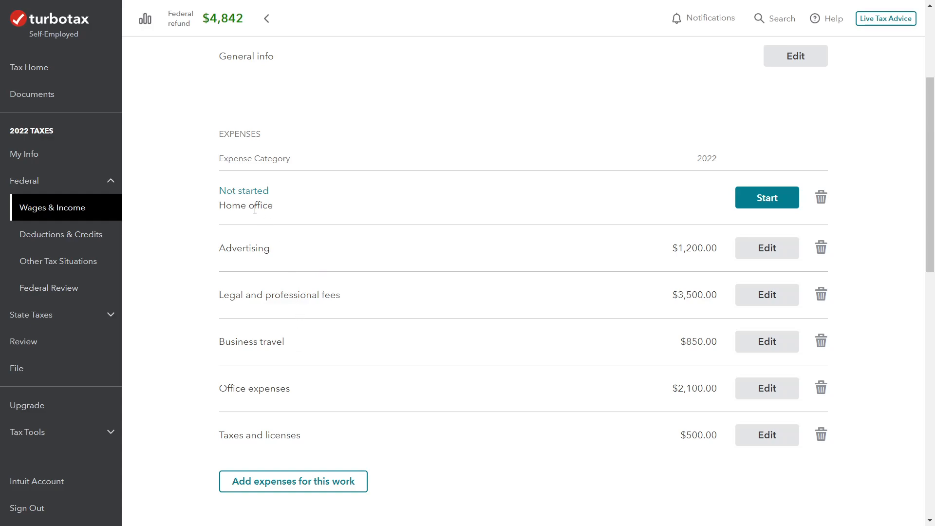
scroll(305, 369, "down", 2)
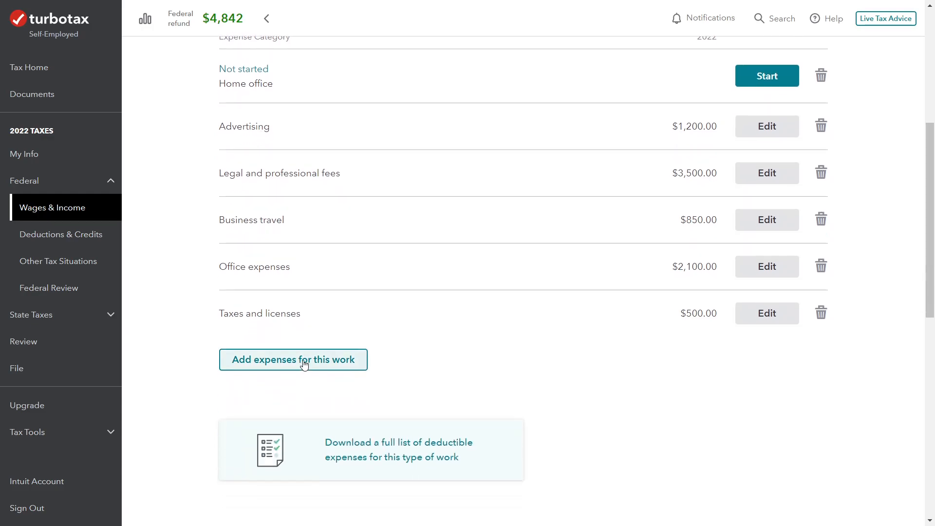
scroll(305, 359, "down", 2)
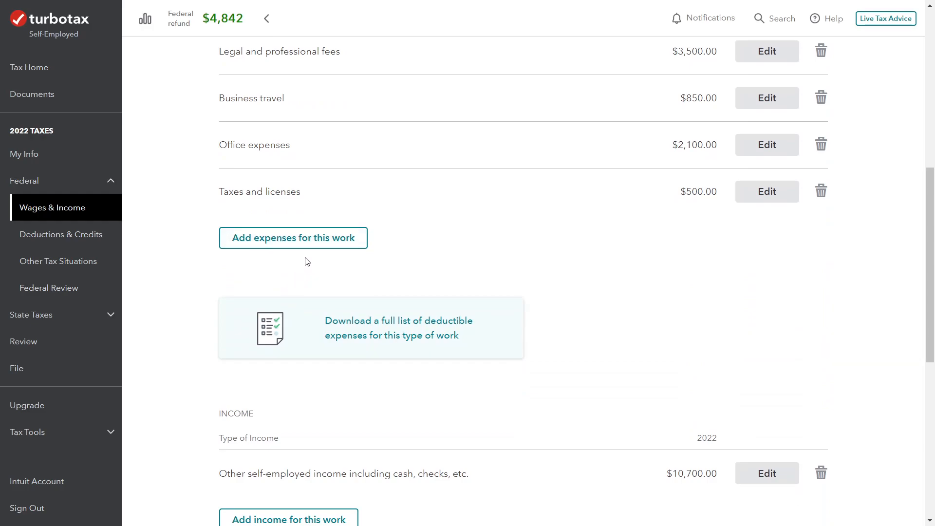
scroll(416, 256, "up", 2)
scroll(438, 253, "up", 2)
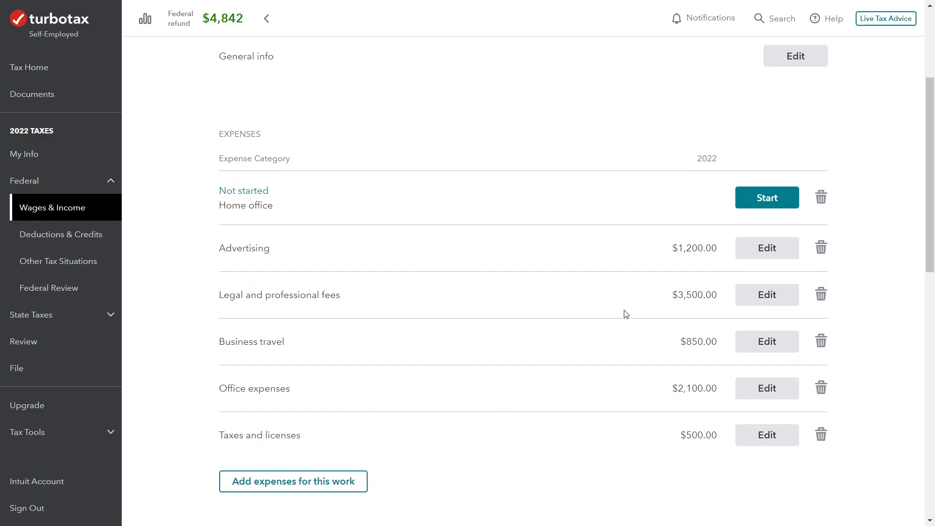
- Start the Home office expense for Consulting, confirming a home office and that only one was used all year
left_click(755, 202)
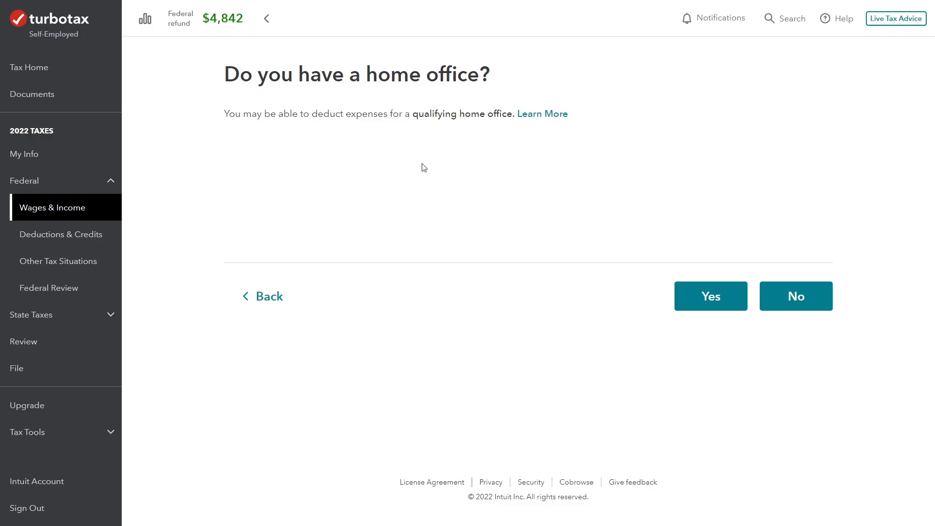
left_click(690, 293)
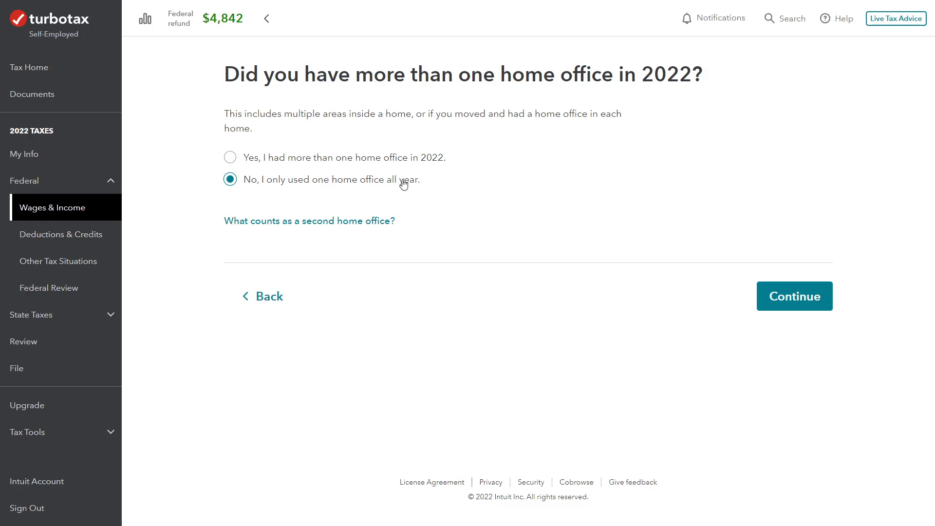
left_click(812, 309)
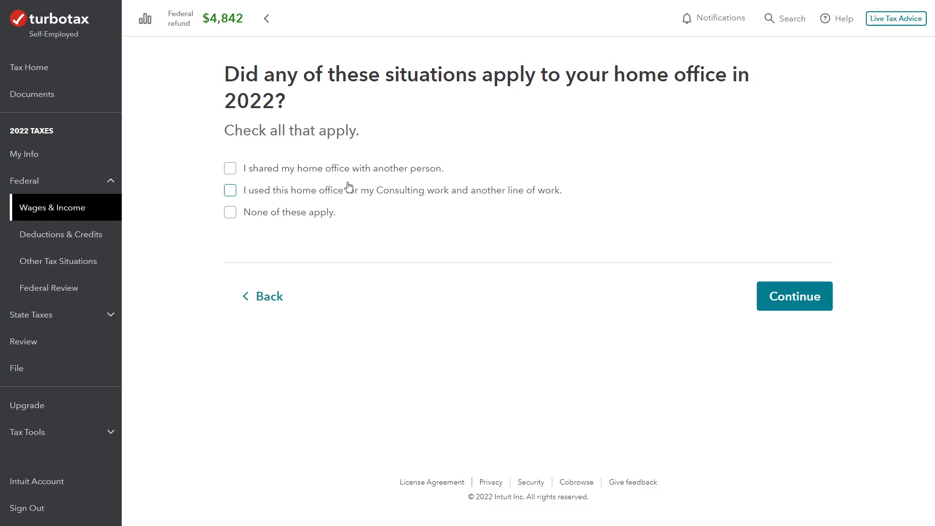
- Answer that none of the listed situations apply to the home office in 2022 and continue
left_click(361, 193)
left_click(409, 192)
left_click(324, 216)
left_click(762, 295)
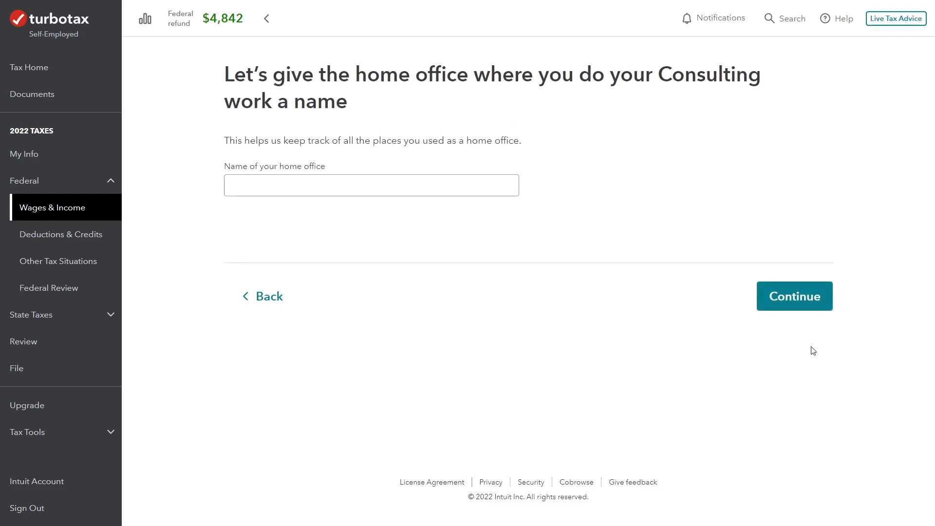
- Name the home office with its street address and continue
left_click(489, 182)
type("123")
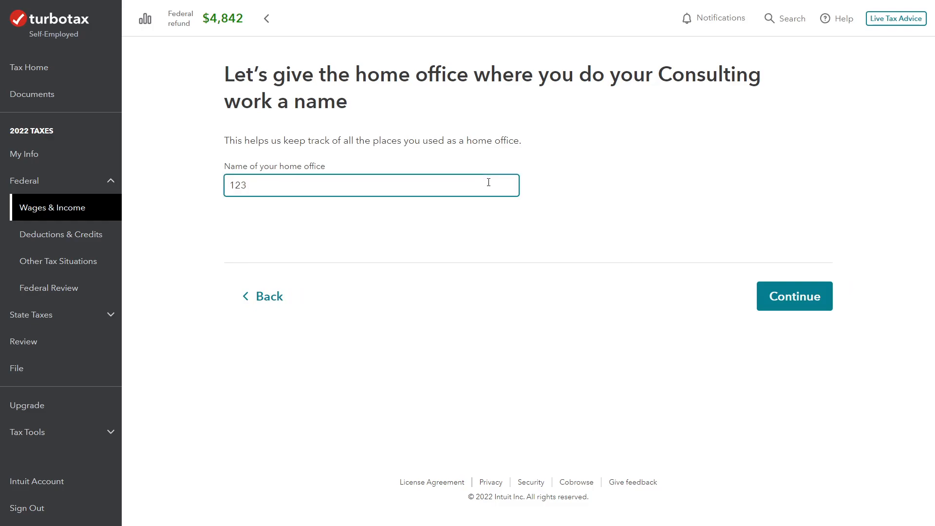
type(" Street Address")
left_click(776, 308)
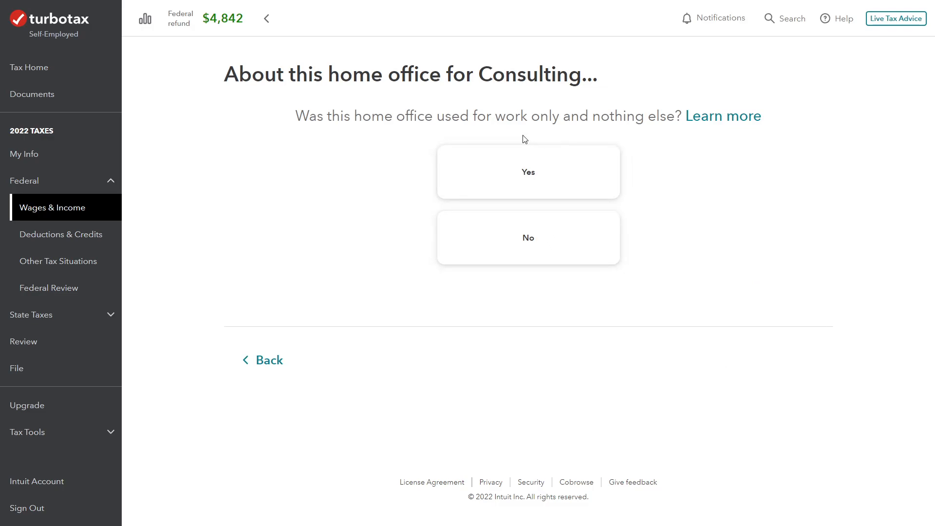
- Answer Yes to the home office being used only for work, used regularly and being the primary workplace, and continue
left_click_drag(354, 116, 429, 116)
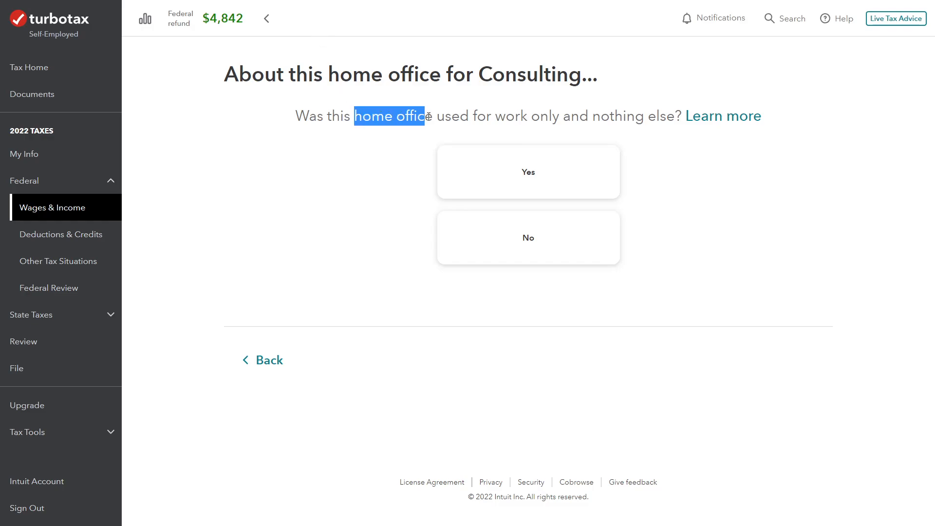
left_click(439, 138)
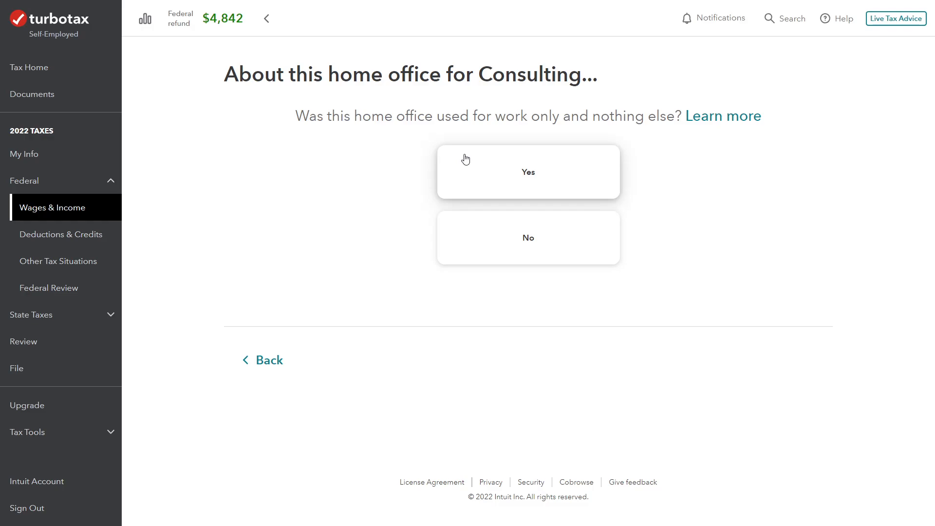
left_click(487, 177)
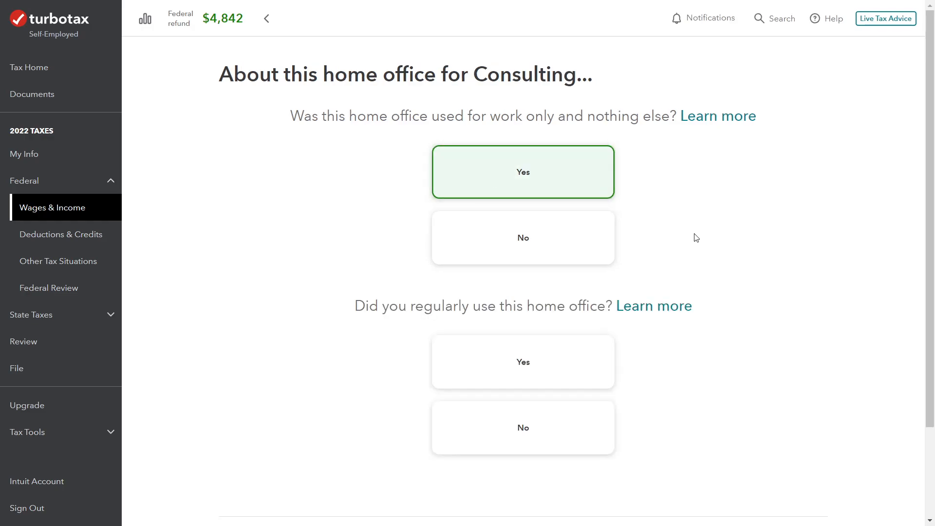
scroll(688, 249, "down", 2)
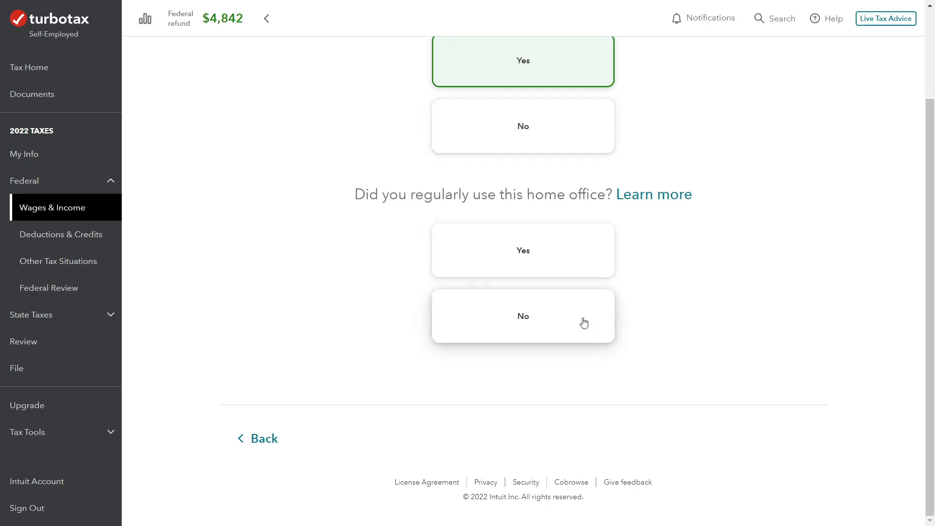
left_click(547, 262)
scroll(573, 283, "down", 3)
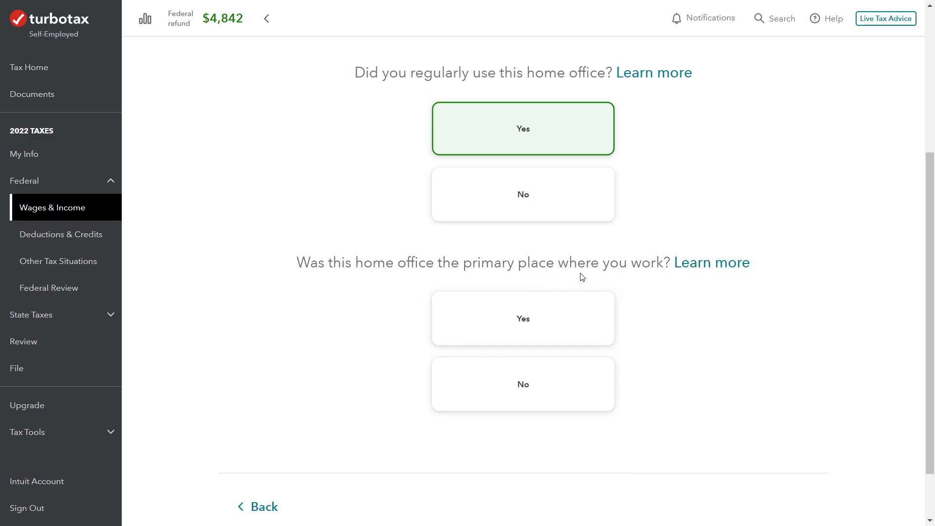
left_click(582, 328)
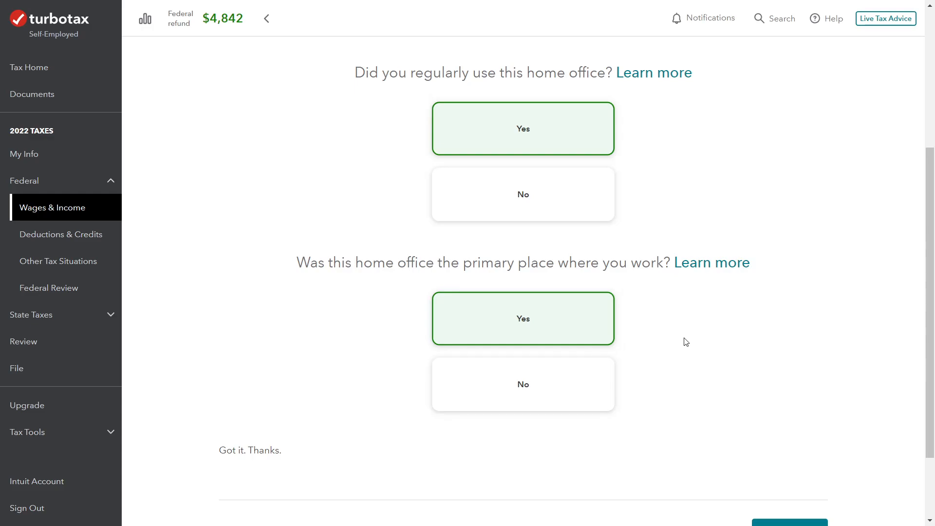
scroll(816, 330, "down", 2)
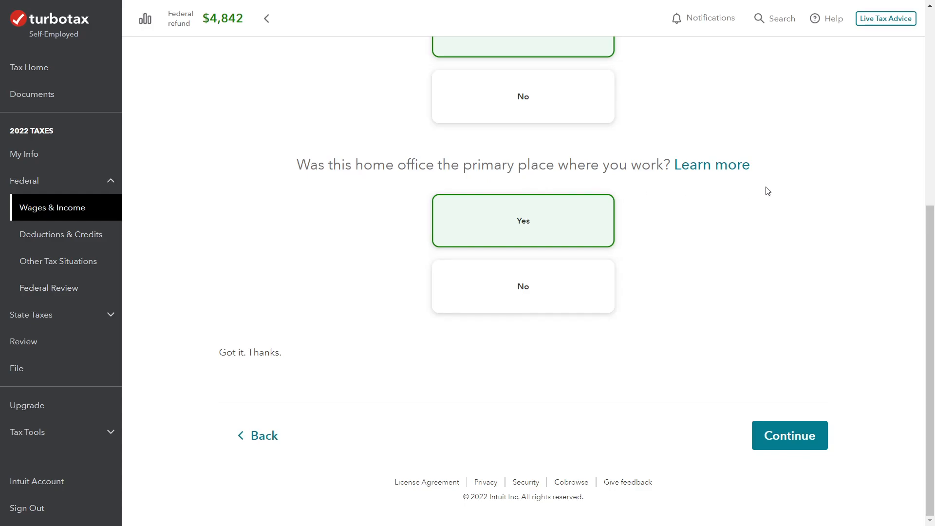
left_click(780, 435)
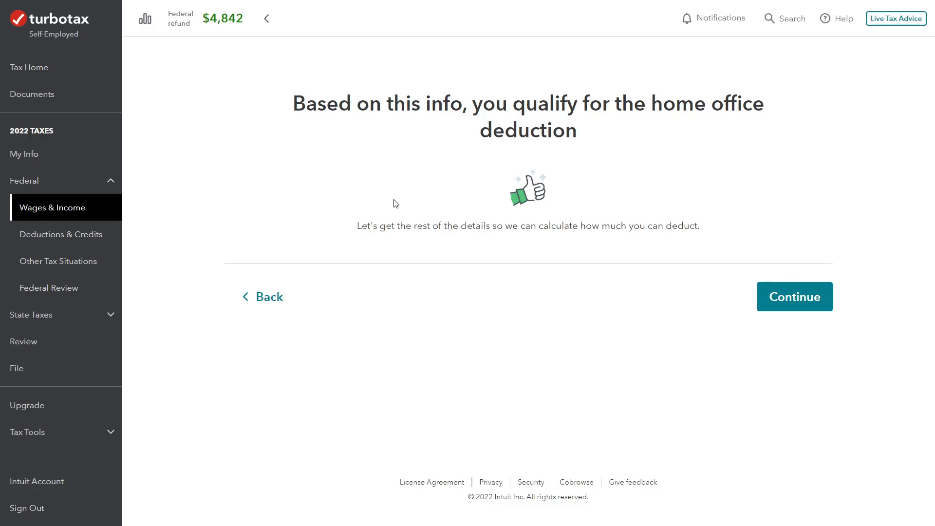
- Enter 01/01/2022 as the date the home office was first used for work and continue
left_click(823, 297)
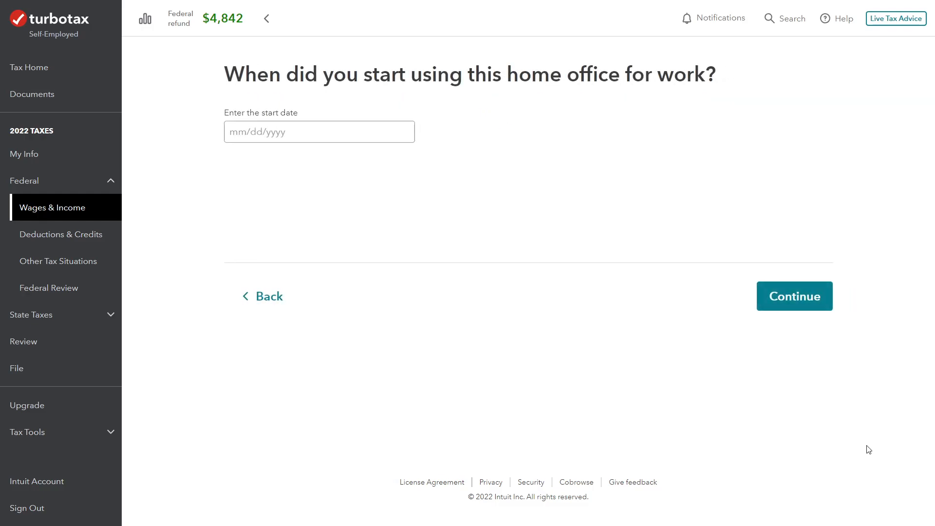
left_click(236, 132)
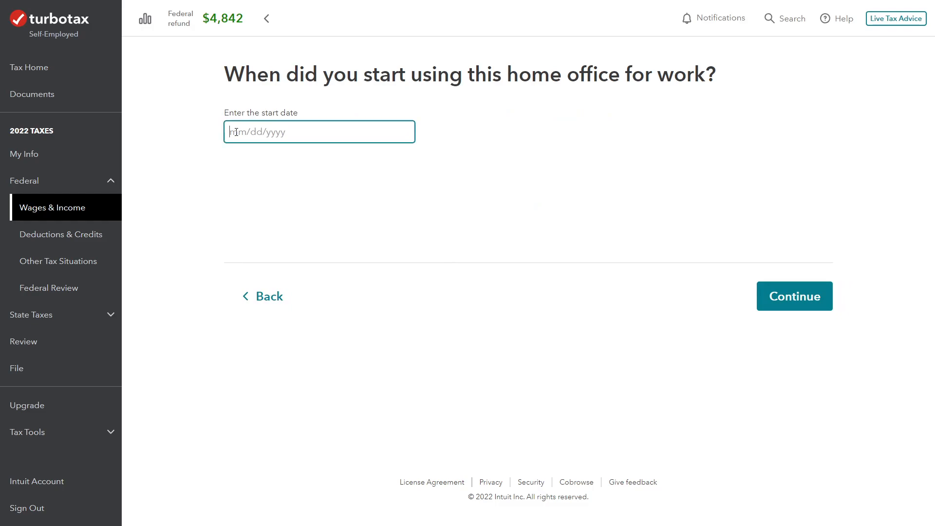
type("01/01/2022")
left_click(789, 305)
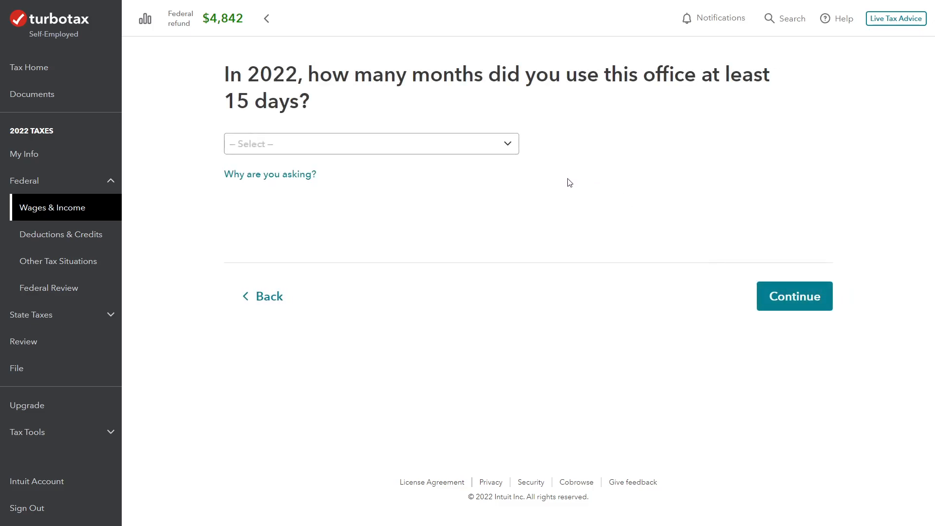
- Select 12 months of office use at least 15 days each, read why this is asked, and continue
left_click(506, 153)
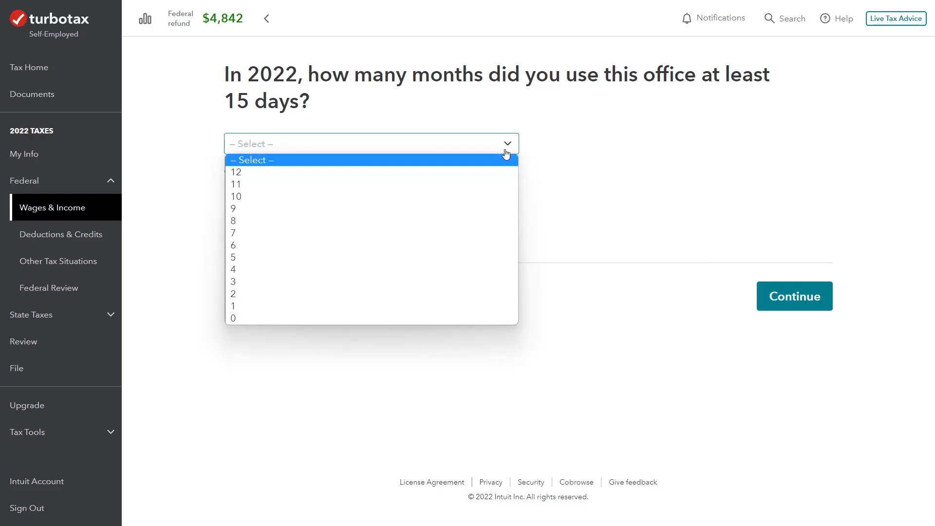
left_click(496, 171)
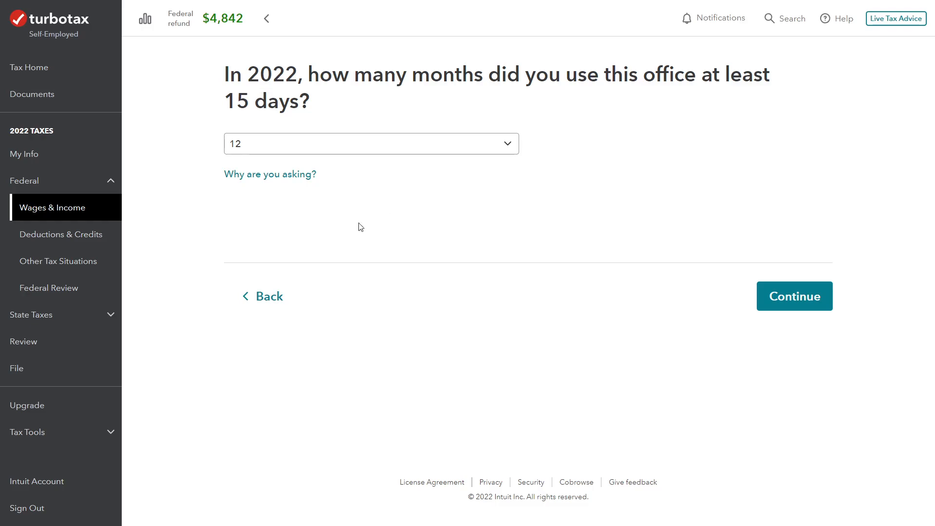
left_click(299, 177)
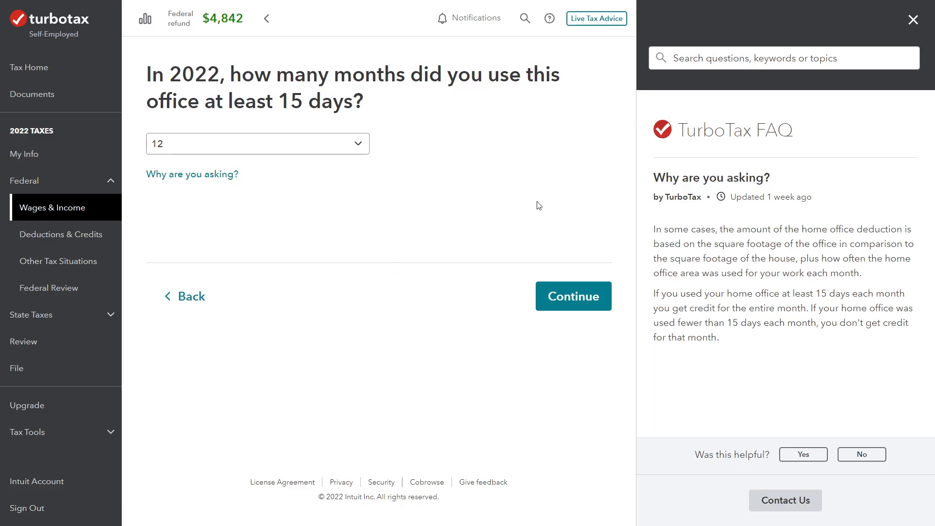
left_click(913, 20)
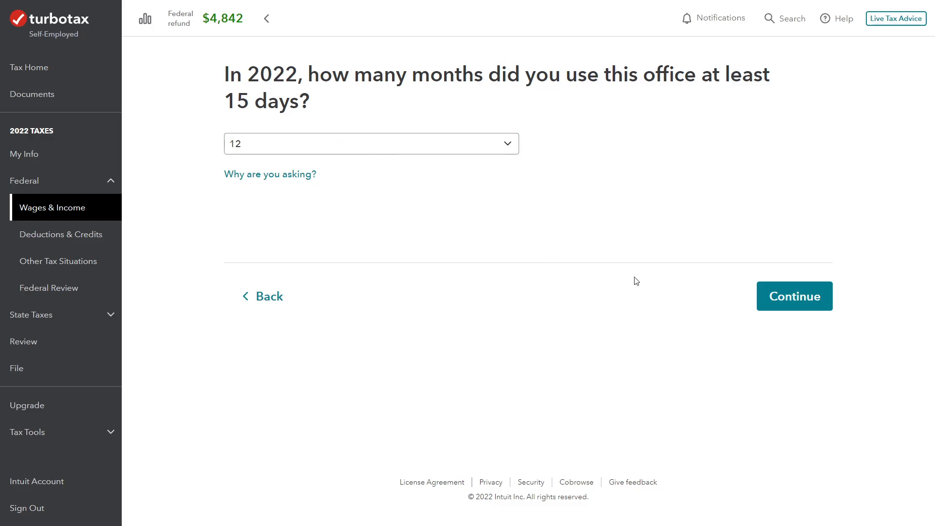
left_click(768, 302)
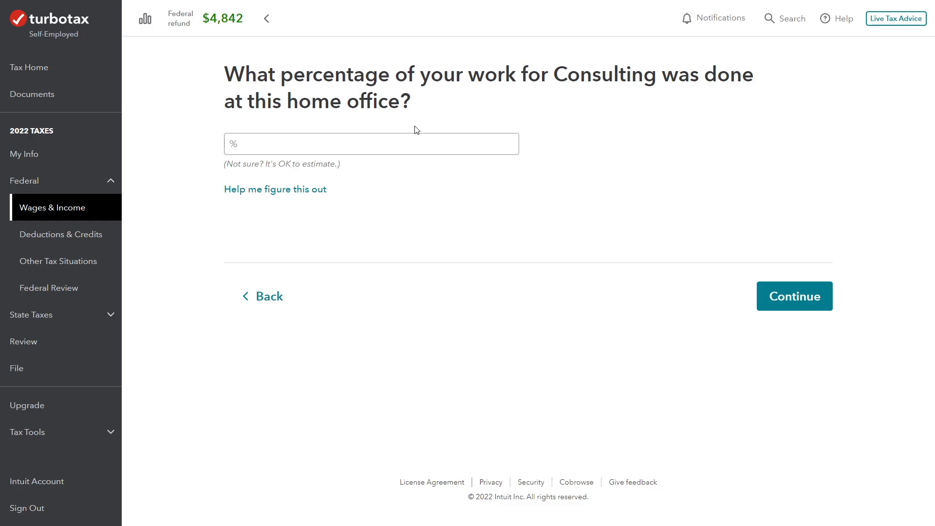
- Enter 100% as the share of Consulting work done at this home office and continue
left_click(409, 139)
type("100")
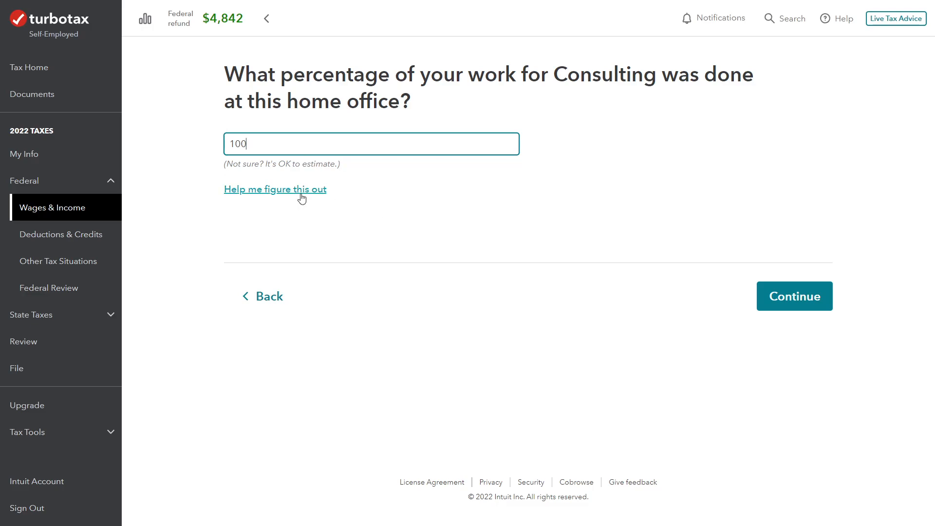
left_click(780, 299)
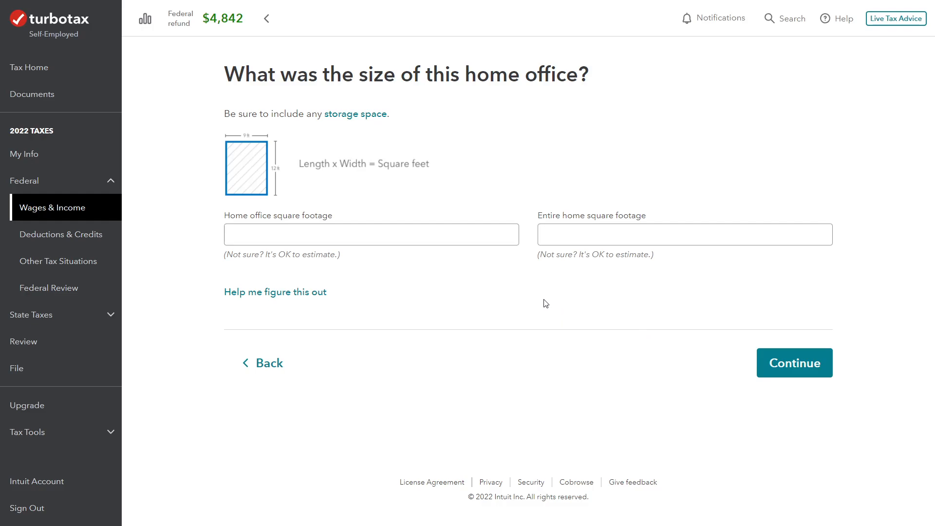
- Enter 150 square feet for the home office and 2200 for the entire home, and continue
left_click(428, 243)
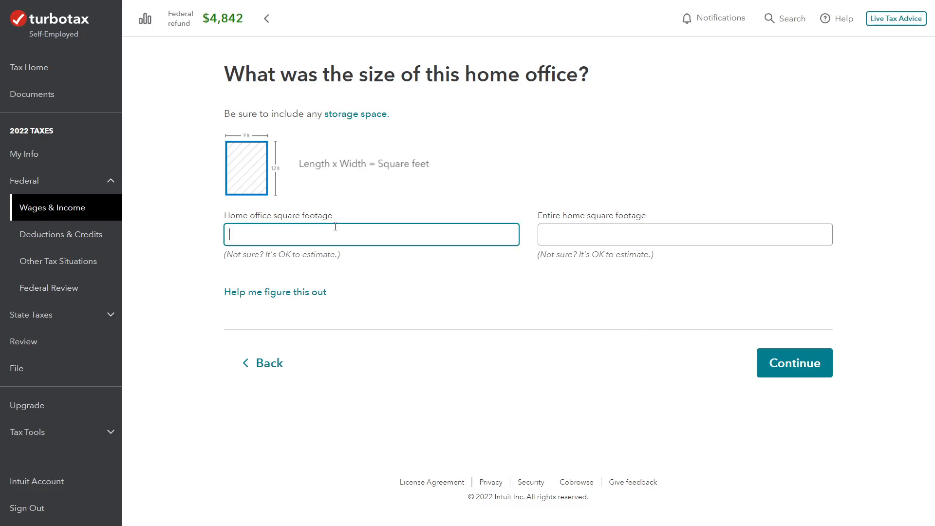
type("150")
key("Tab")
type("2200")
key("Tab")
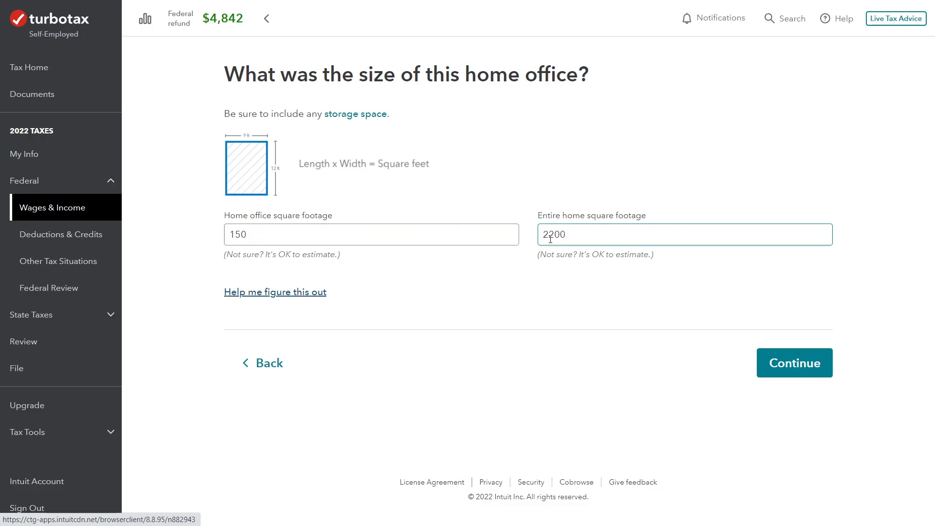
left_click(766, 362)
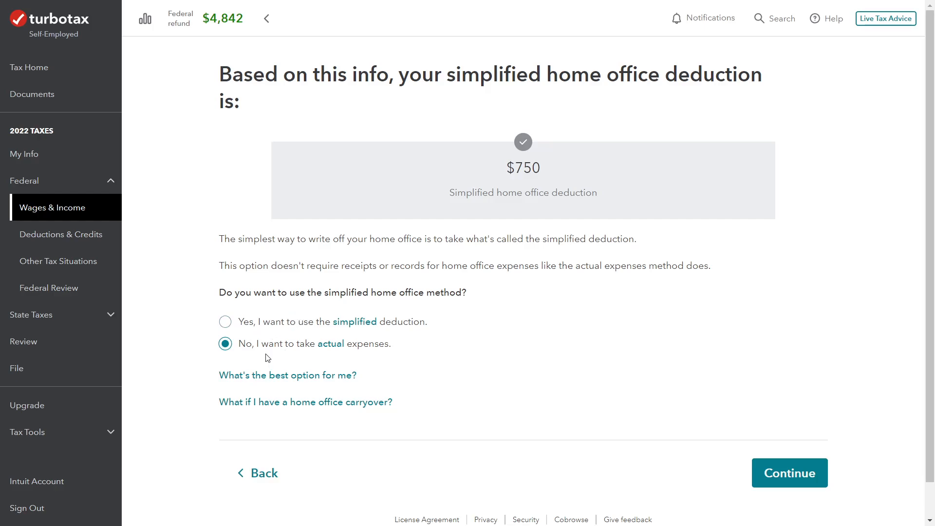
- Choose actual expenses instead of the simplified home office method and select the Guide me option for entering them
left_click(274, 324)
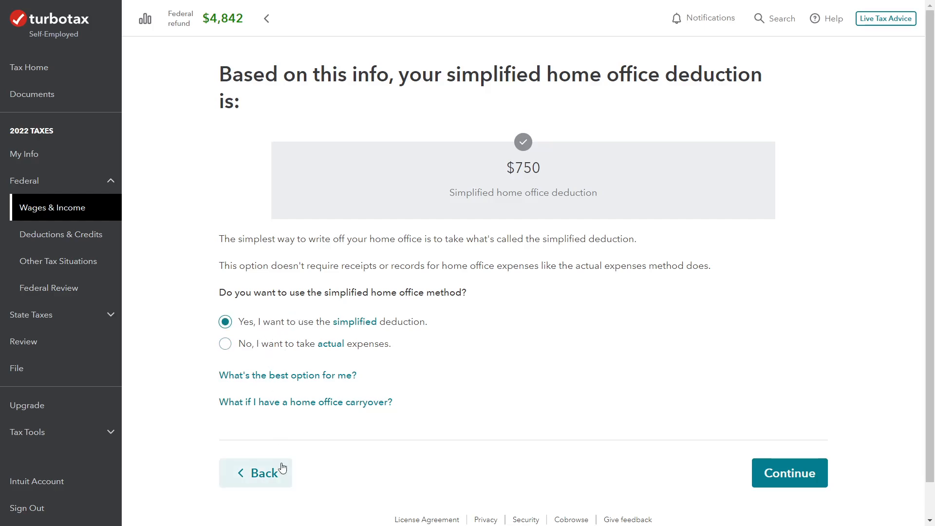
left_click(224, 345)
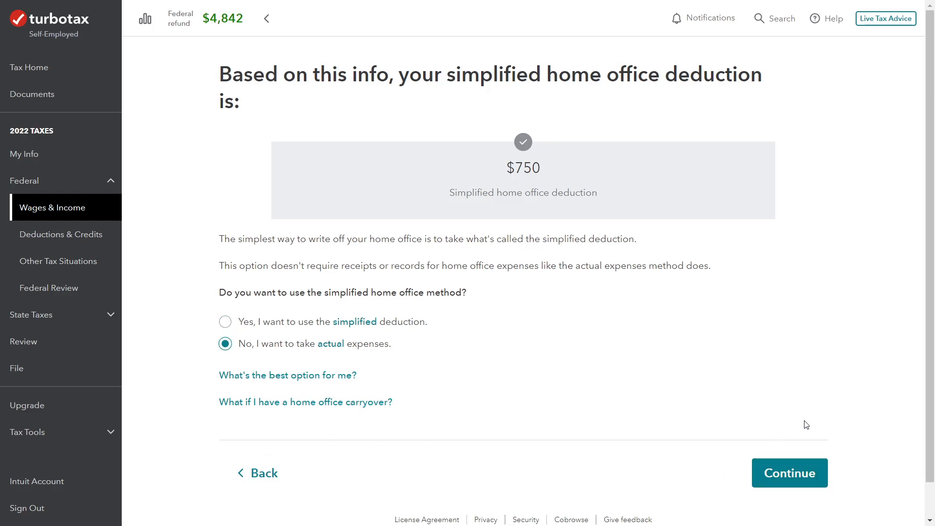
left_click(790, 472)
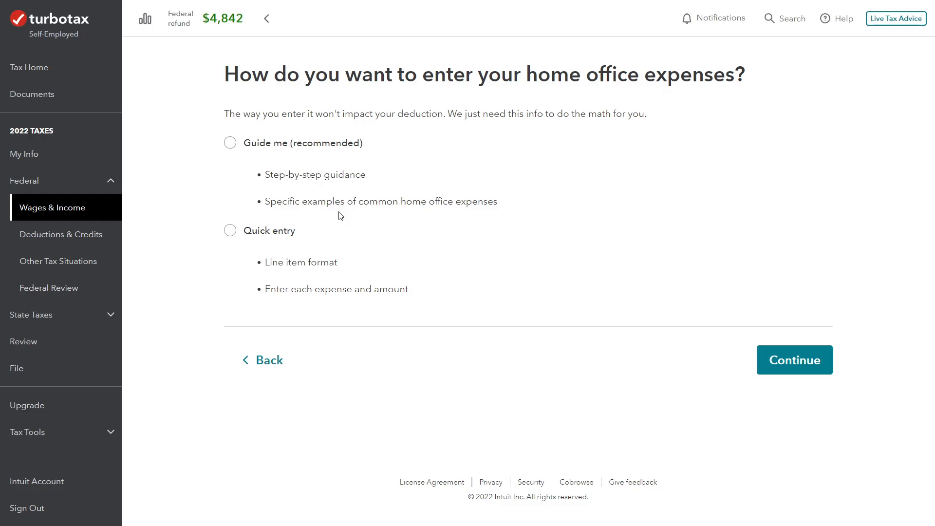
left_click(230, 143)
left_click(816, 359)
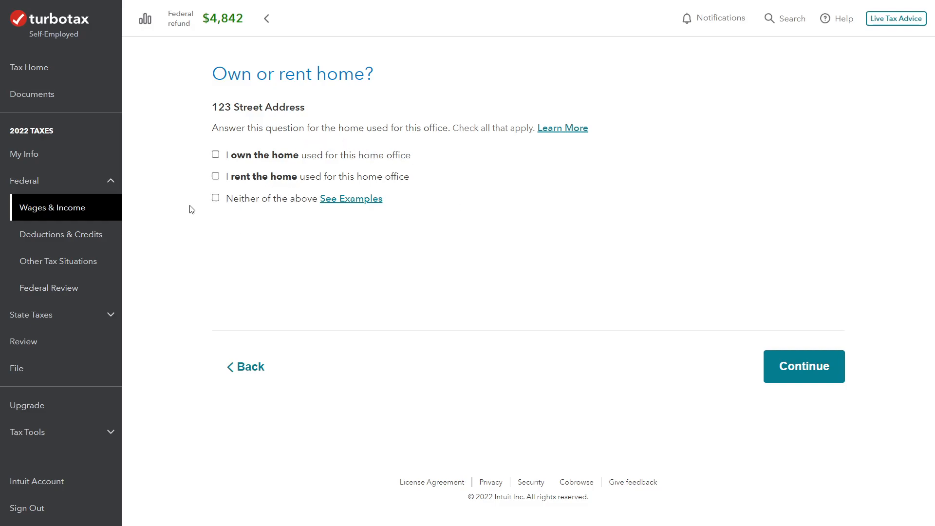
- Mark the home used for this office as rented and state that all expenses apply to the entire home
left_click(217, 178)
left_click(808, 367)
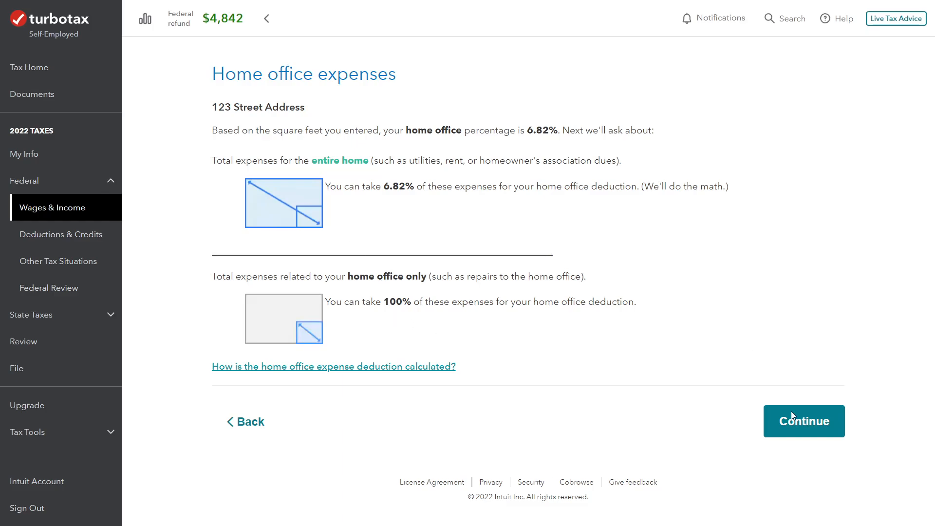
left_click(817, 409)
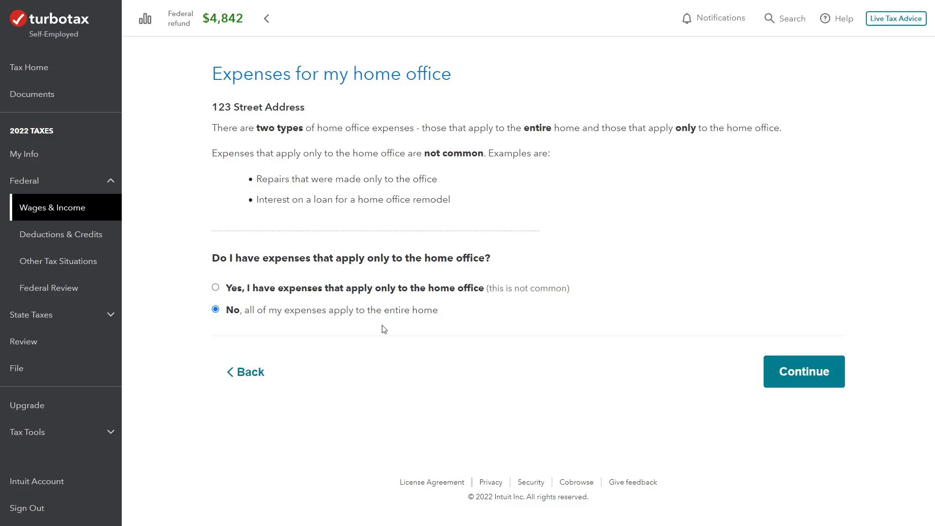
left_click(785, 380)
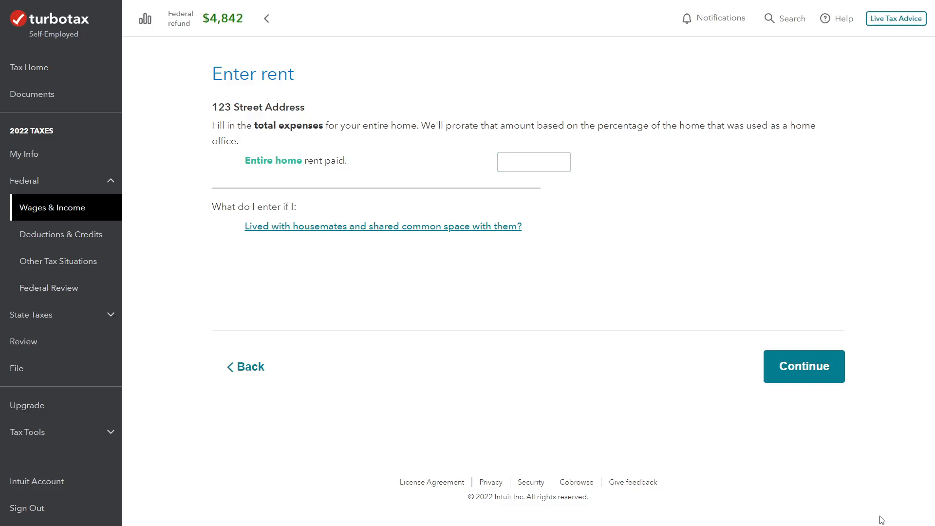
- Calculate the yearly rent as 1400*12 in the Moffsoft FreeCalc calculator and put the calculator away
left_click_drag(580, 525, 460, 289)
type("1400*12")
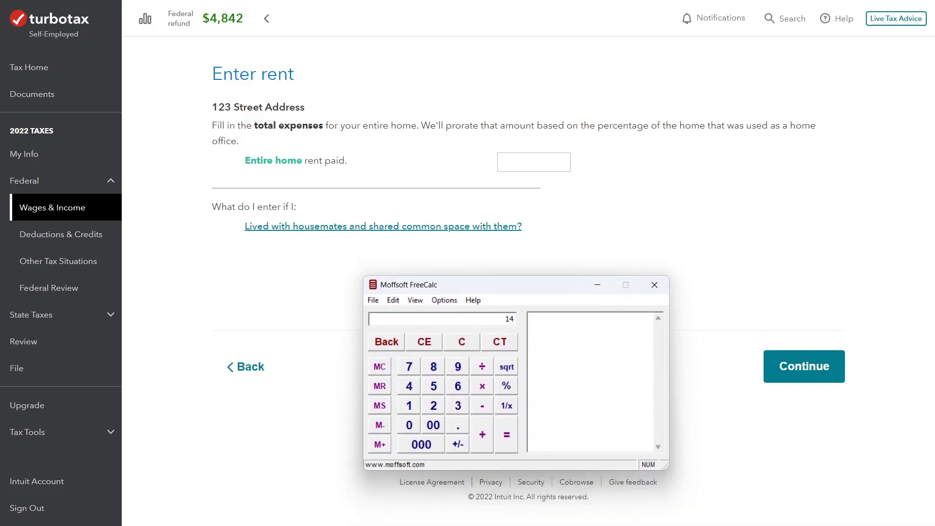
key("Return")
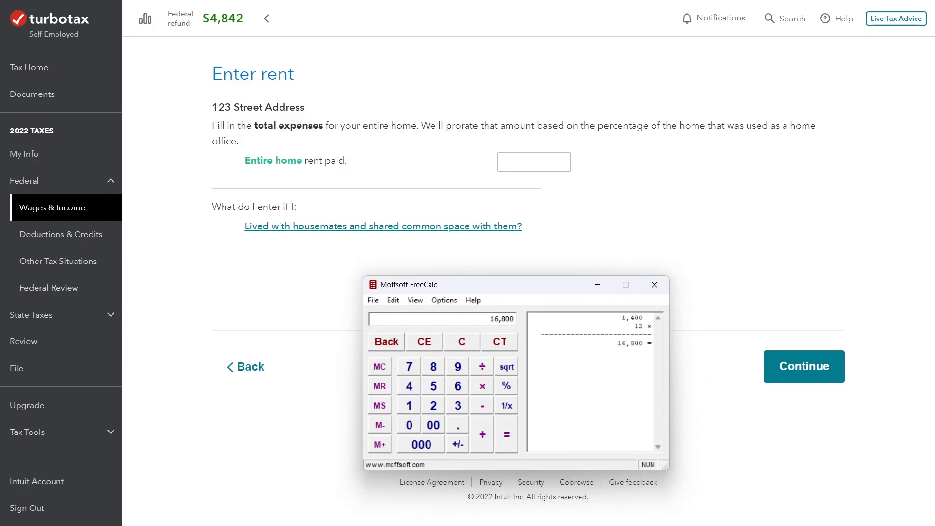
left_click_drag(547, 290, 934, 297)
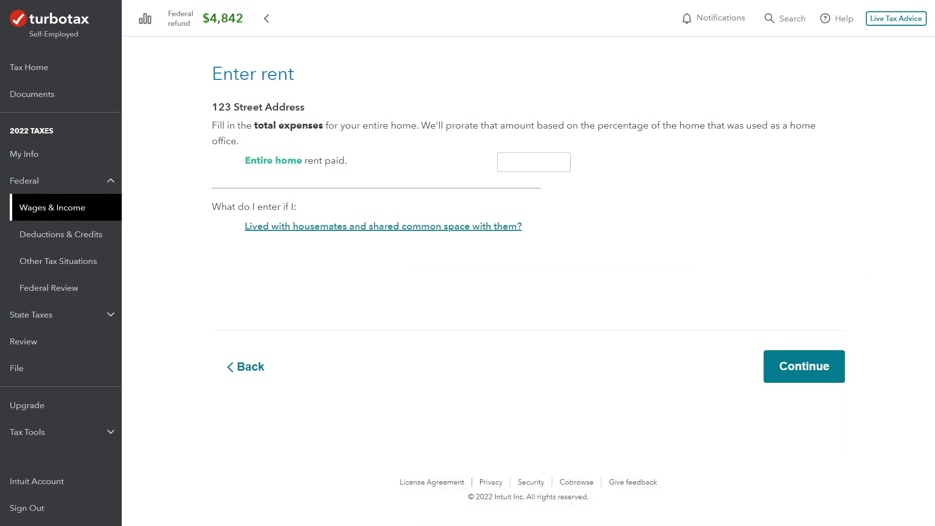
- Enter 16800 as the rent paid for the entire home and continue
left_click(550, 168)
type("16800")
left_click(809, 375)
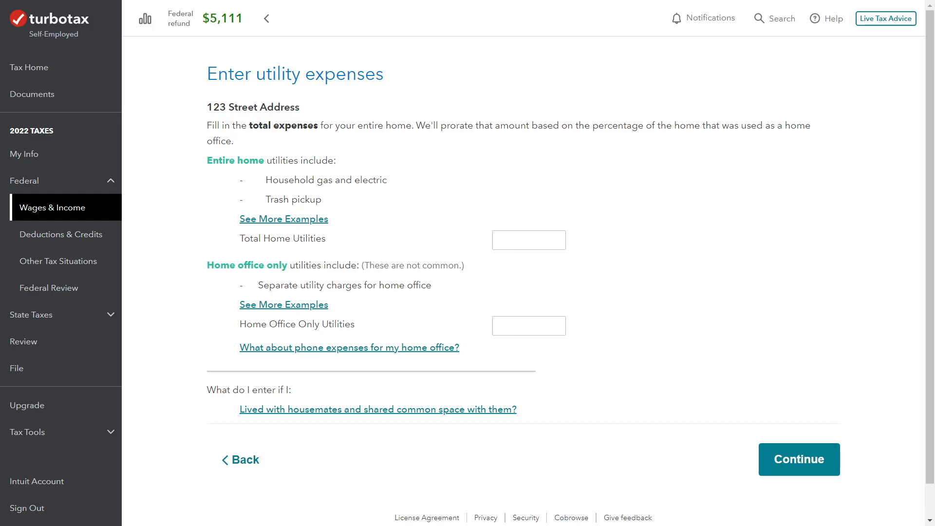
- Enter 2,400 as the total home utilities, leave home-office-only utilities blank, and continue
left_click(528, 244)
type("2,400")
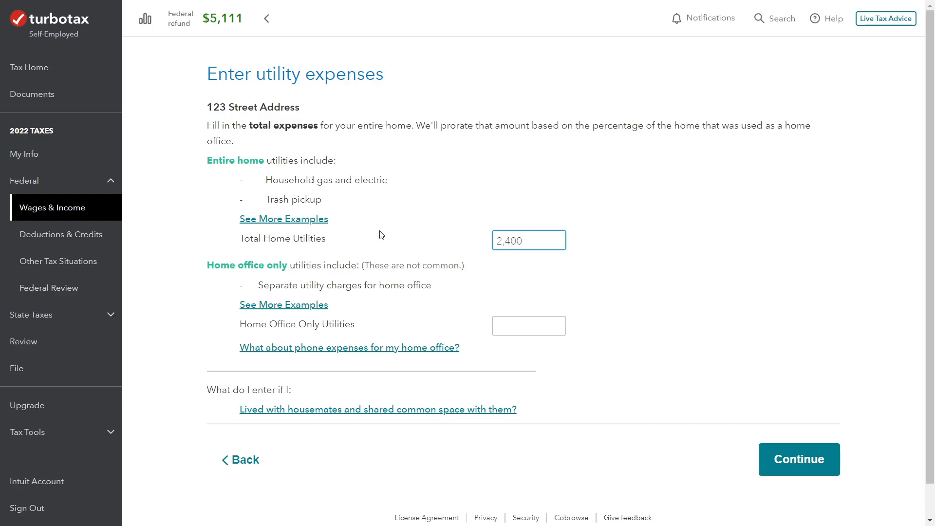
left_click(755, 476)
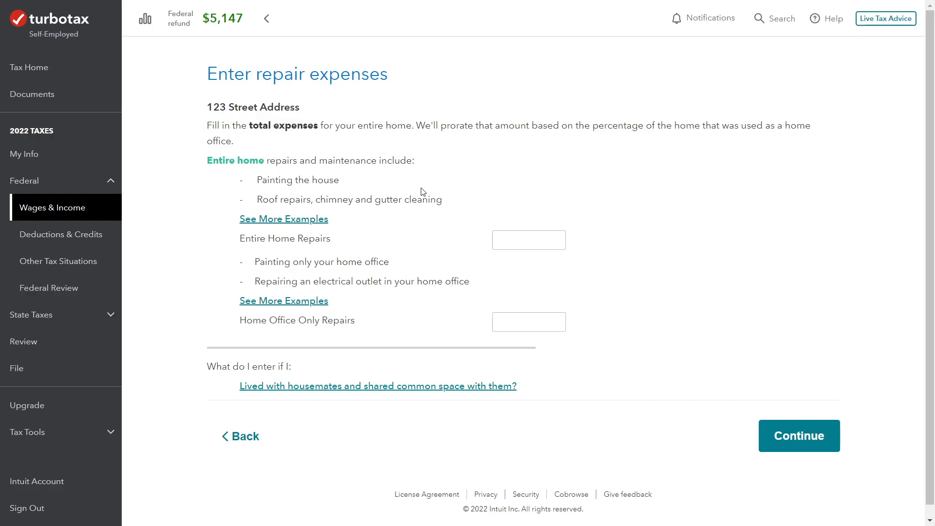
- Enter 0 for both entire home and home-office-only repairs, and 1200 as the home insurance total
left_click(530, 249)
type("0")
left_click(534, 319)
type("0")
left_click(765, 447)
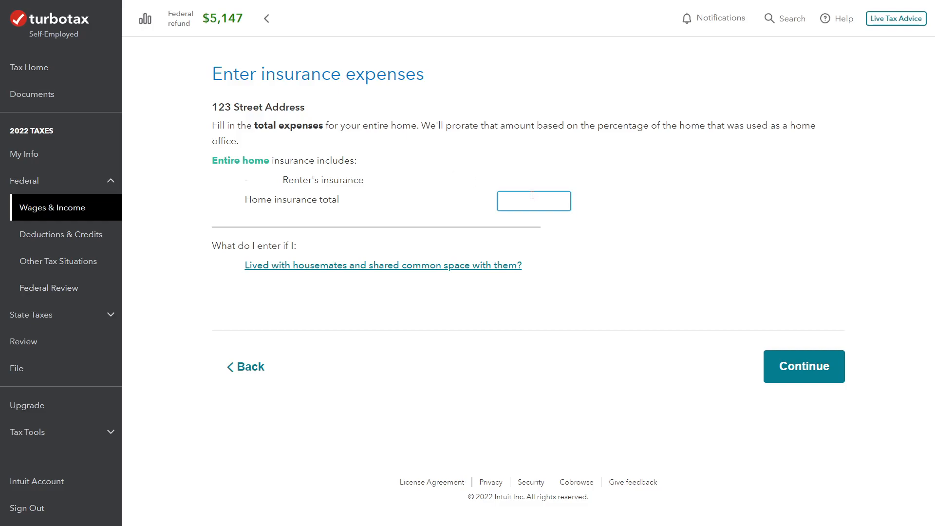
type("1200")
left_click(768, 363)
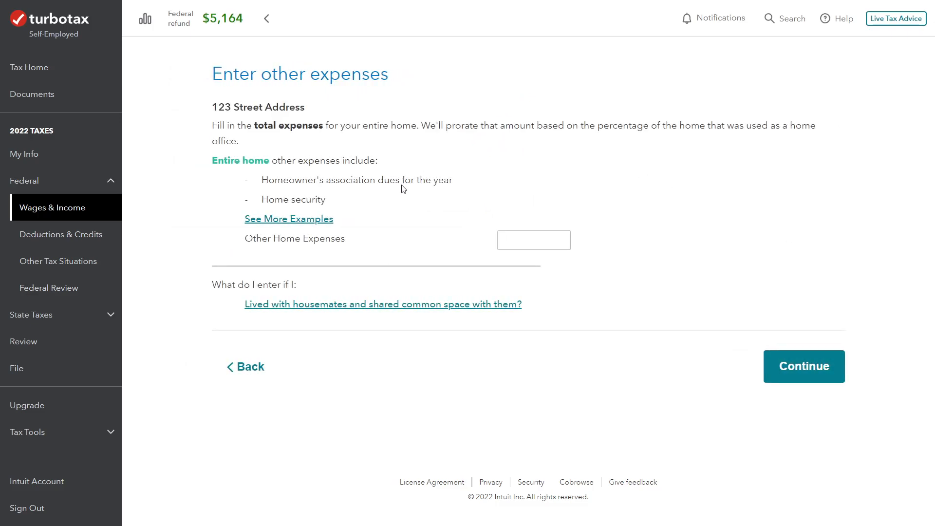
- Enter 0 for other home expenses and answer No to casualty losses
left_click(540, 249)
left_click(823, 380)
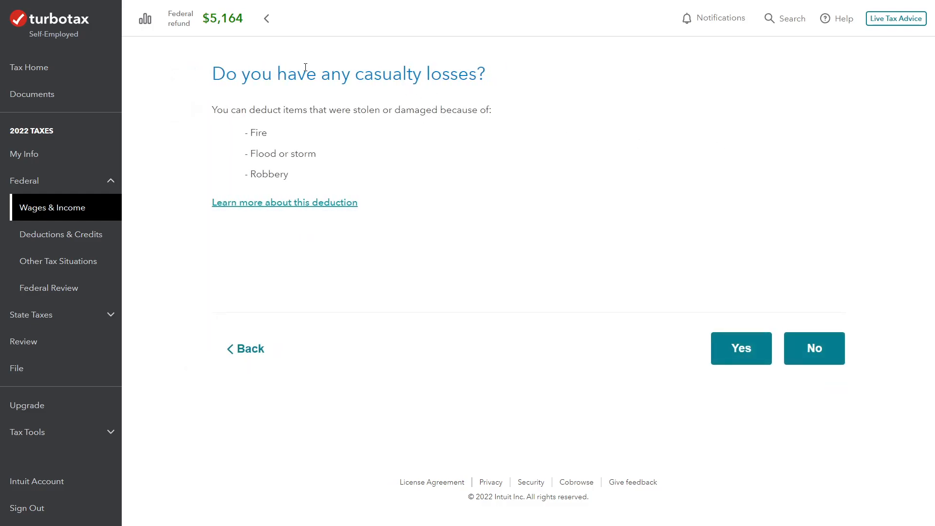
left_click(825, 359)
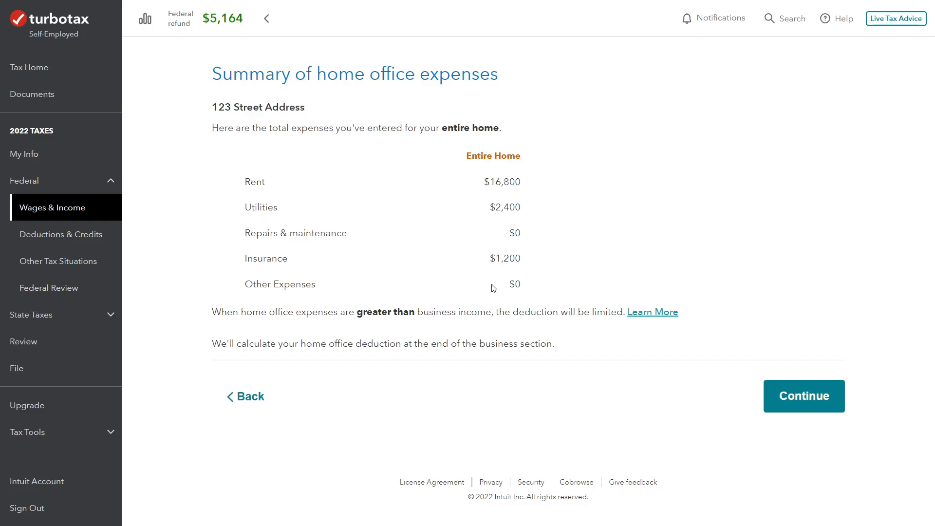
- Go back from the expense summary to recheck the entries as far as utilities, and return to the other expenses page
left_click_drag(523, 210, 501, 208)
left_click(494, 209)
left_click(248, 396)
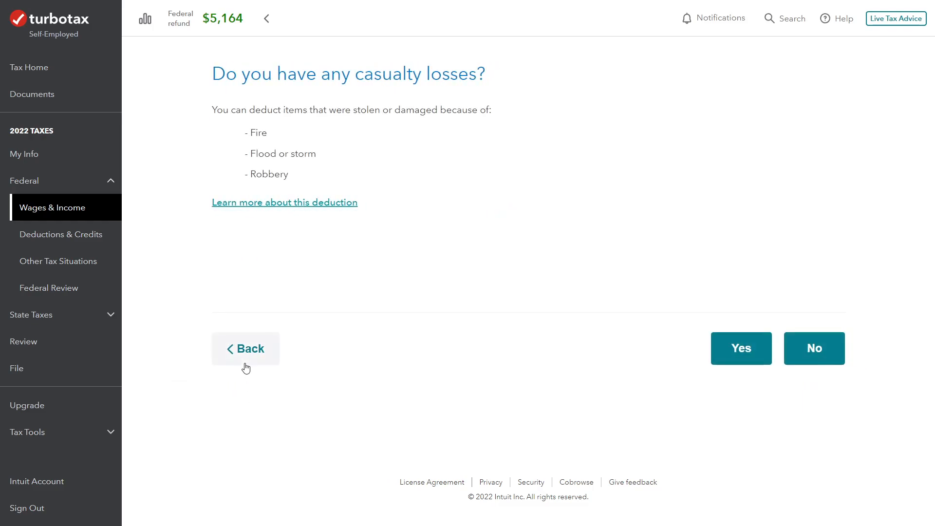
left_click(246, 368)
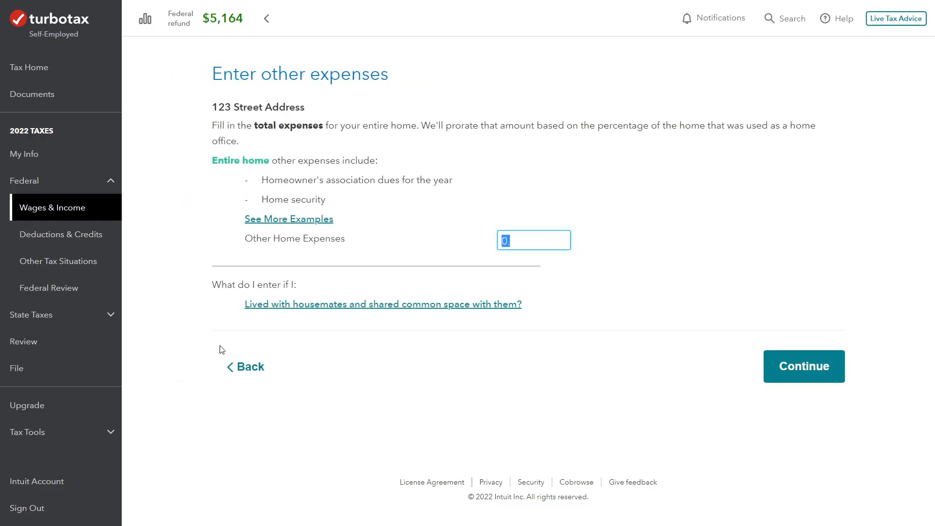
left_click(245, 369)
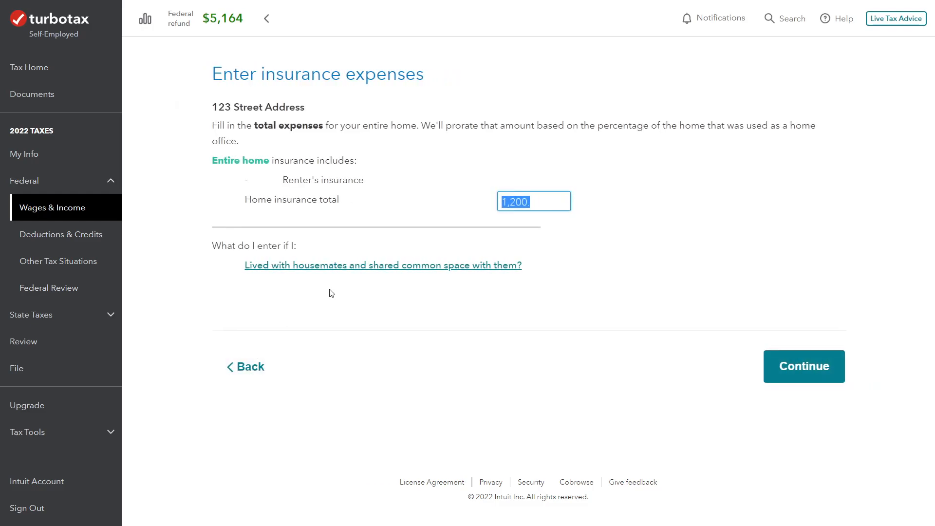
left_click(244, 366)
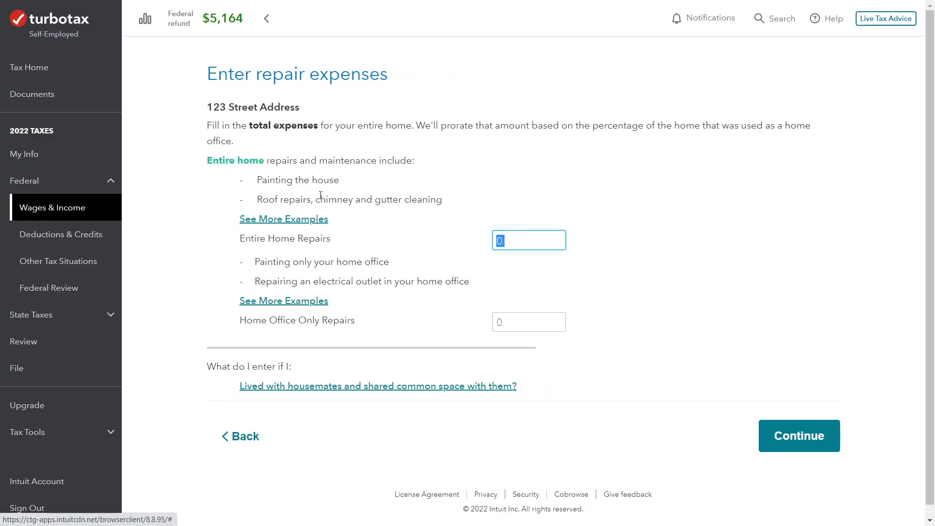
left_click(256, 424)
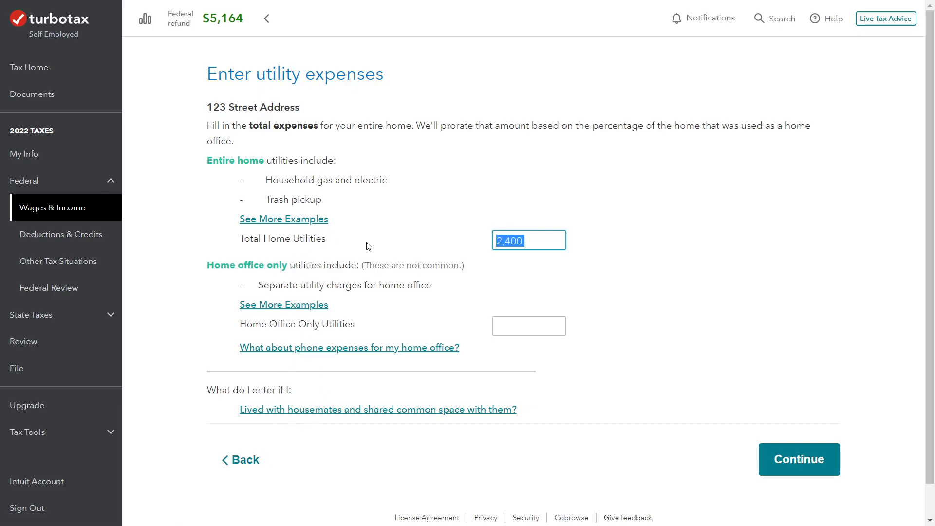
left_click(796, 461)
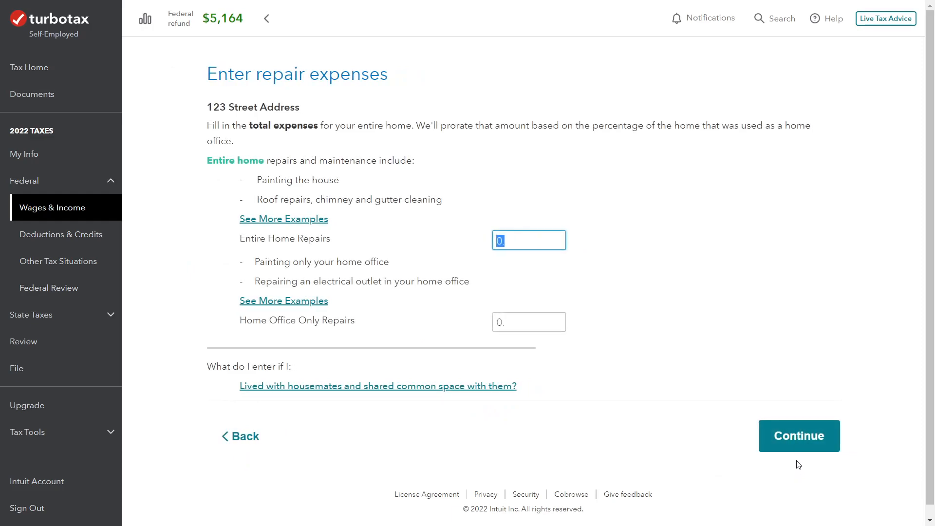
left_click(796, 461)
left_click(796, 449)
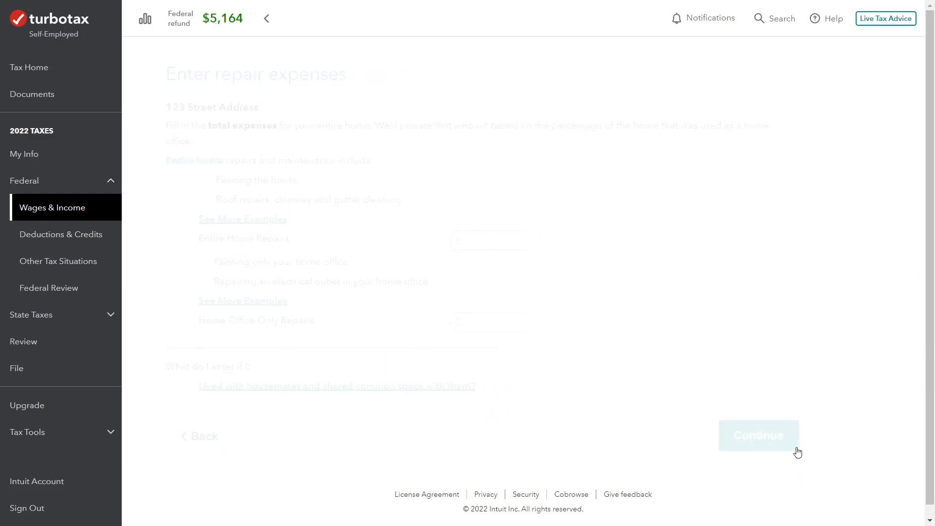
left_click(816, 378)
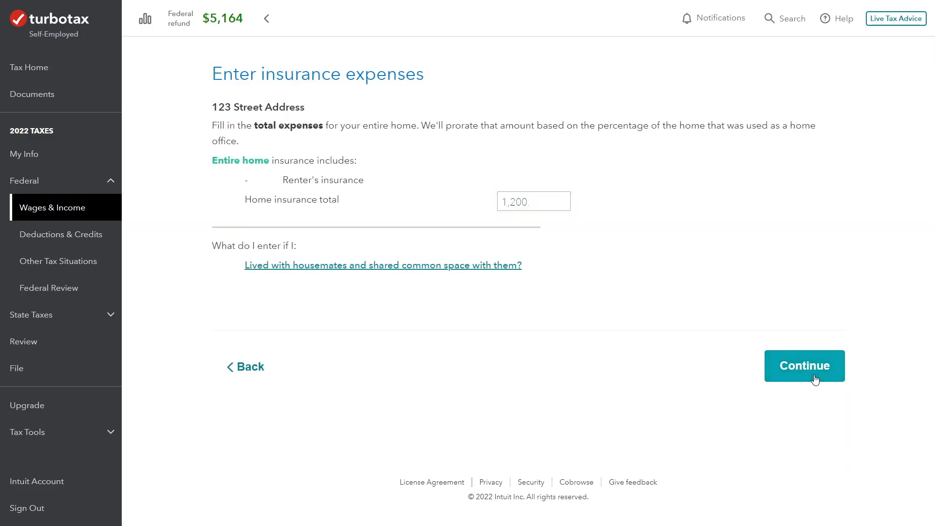
- Set other home expenses to 1200 and answer No to casualty losses
left_click_drag(524, 237, 492, 244)
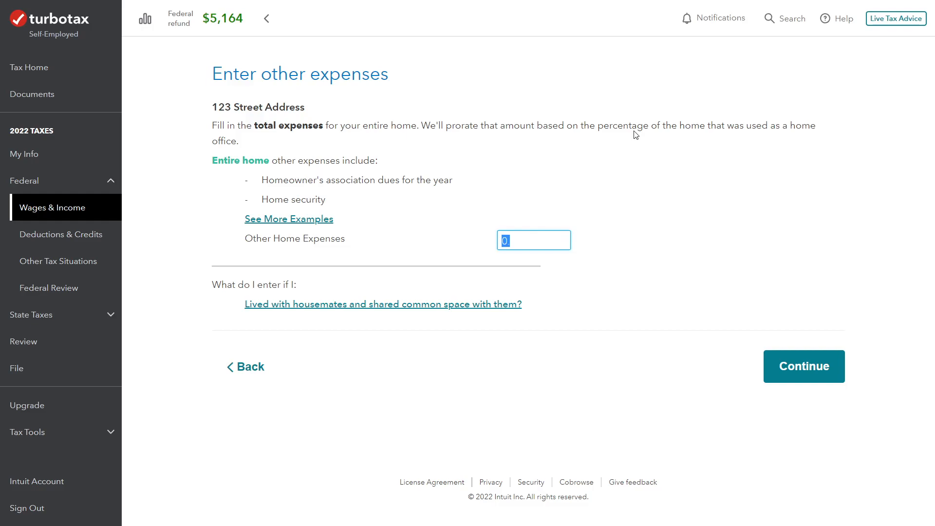
type("1200")
left_click(794, 378)
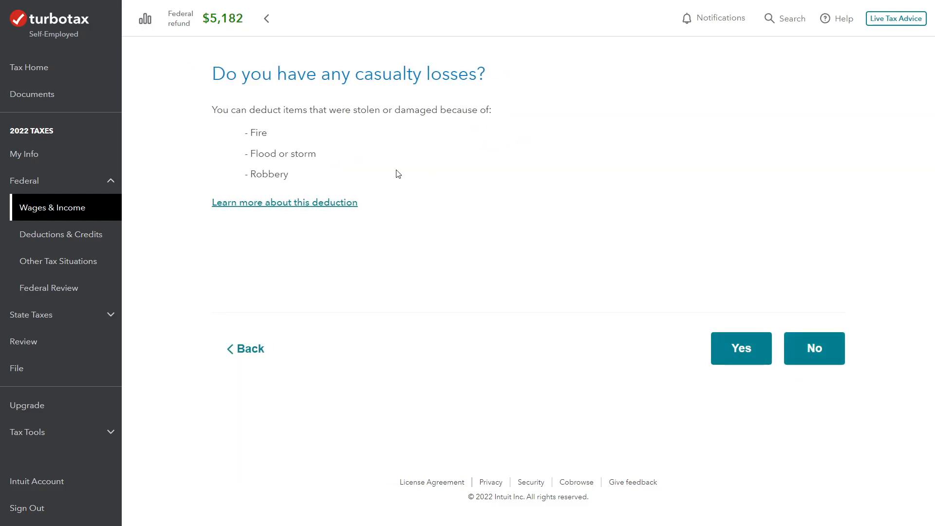
left_click(804, 349)
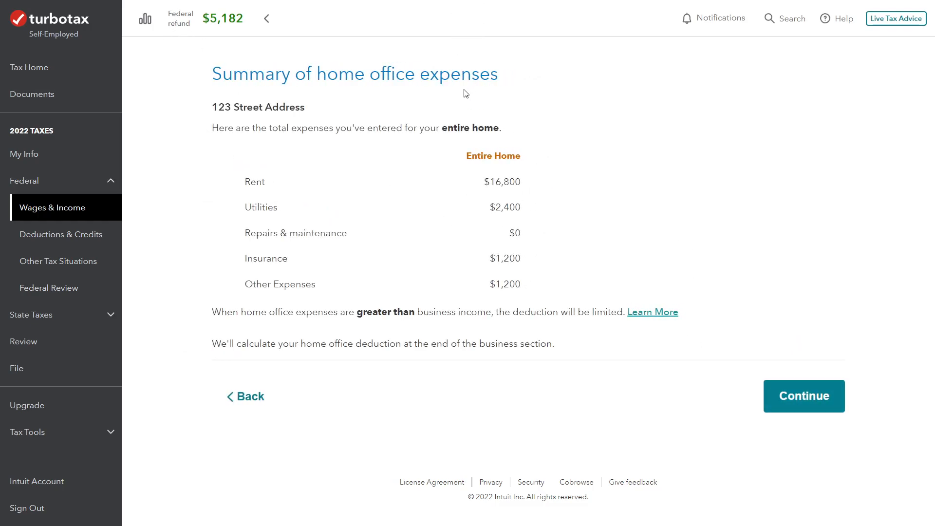
- Review the home office expense summary and continue past the depreciation and deduction pages to the Consulting info
left_click_drag(526, 188, 481, 179)
left_click(483, 188)
left_click_drag(528, 263, 489, 266)
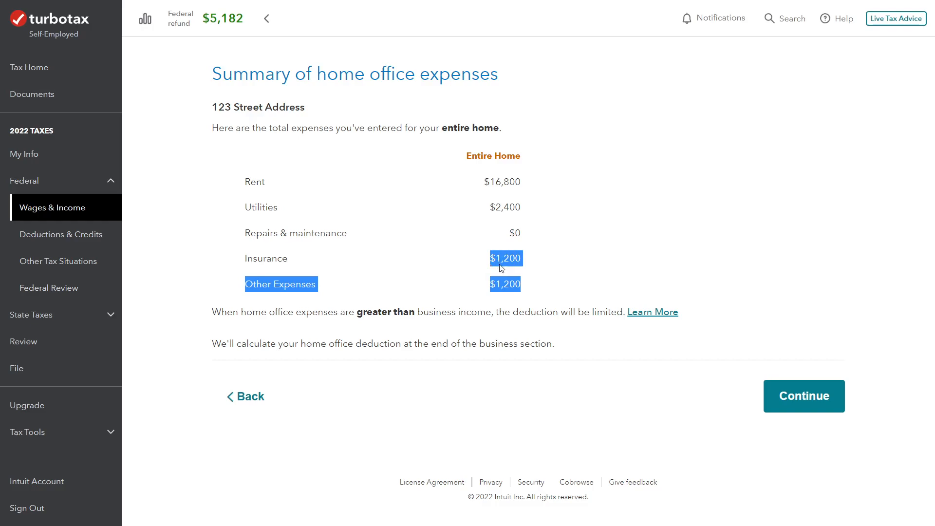
left_click(503, 269)
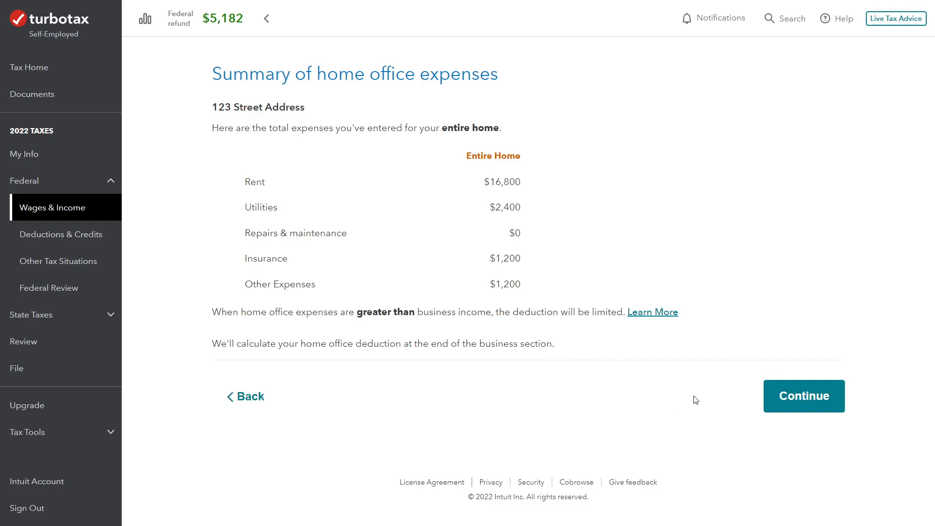
left_click(836, 407)
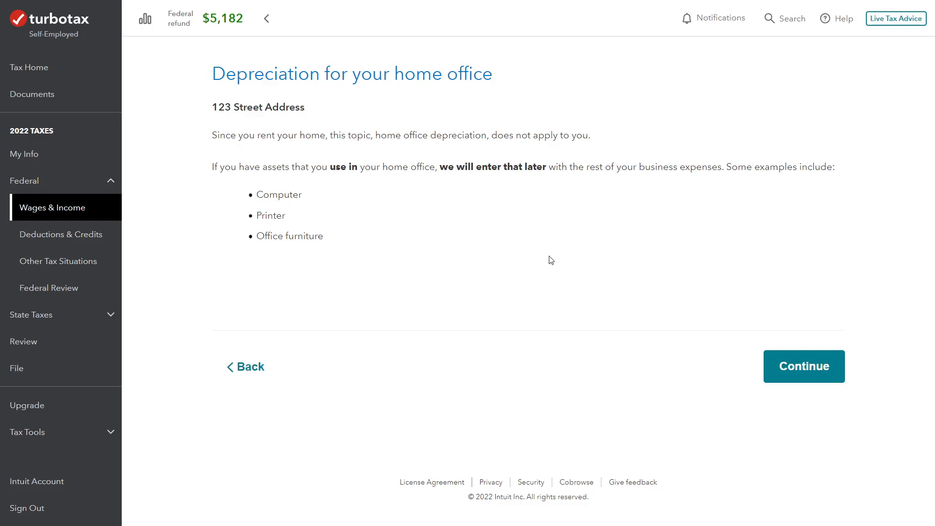
left_click(835, 381)
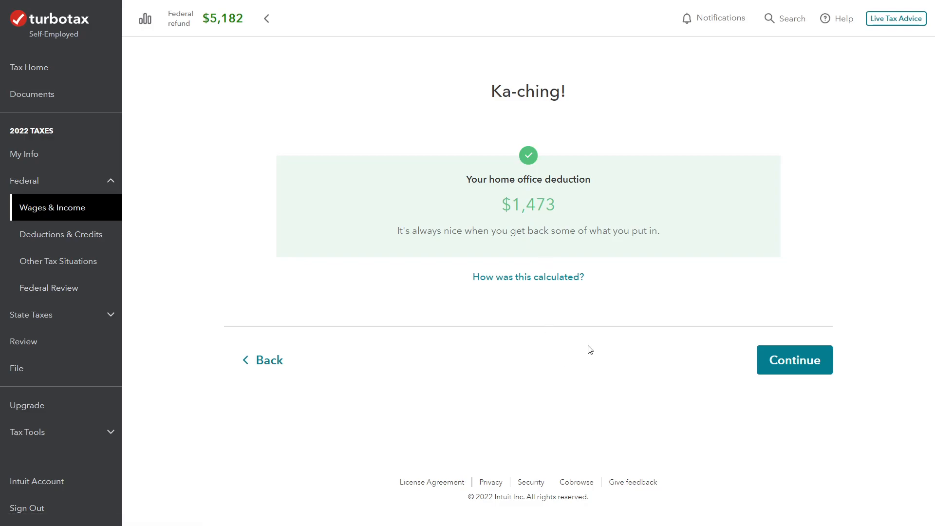
left_click(797, 375)
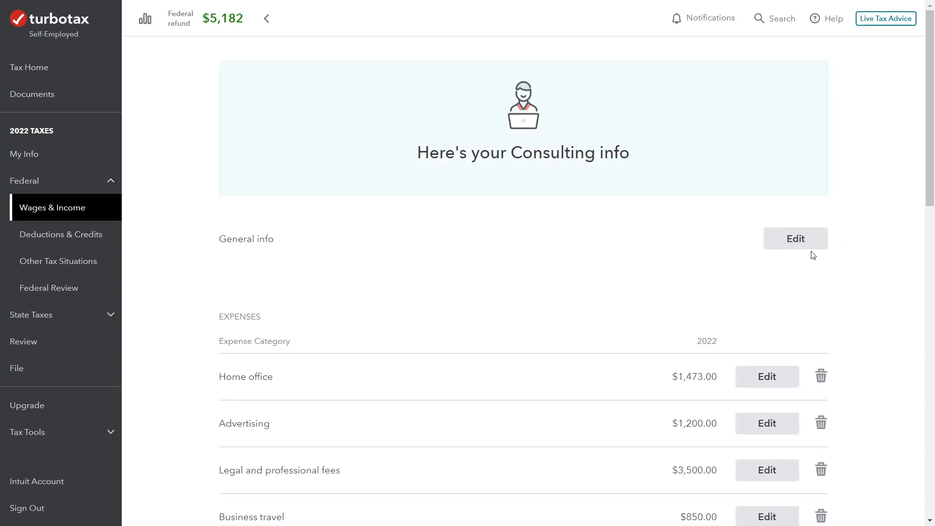
- Look through the Consulting income and expense overview and mark this line of work as done
scroll(813, 255, "down", 8)
scroll(813, 256, "down", 8)
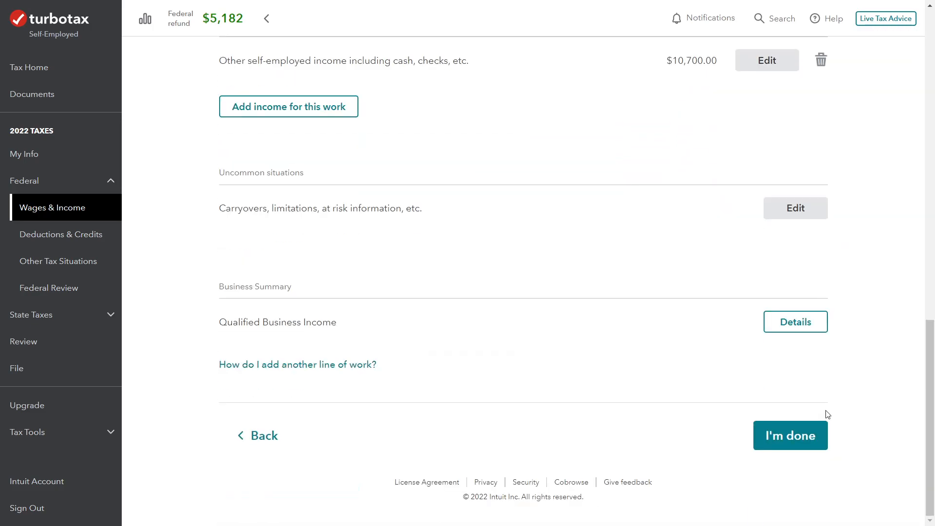
left_click(812, 437)
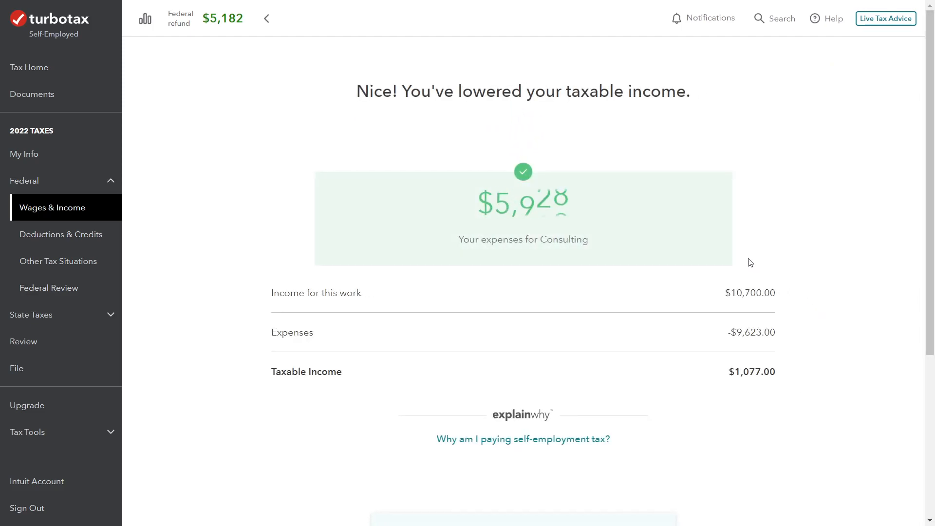
- Open the Print Center from the tax tools
left_click(65, 430)
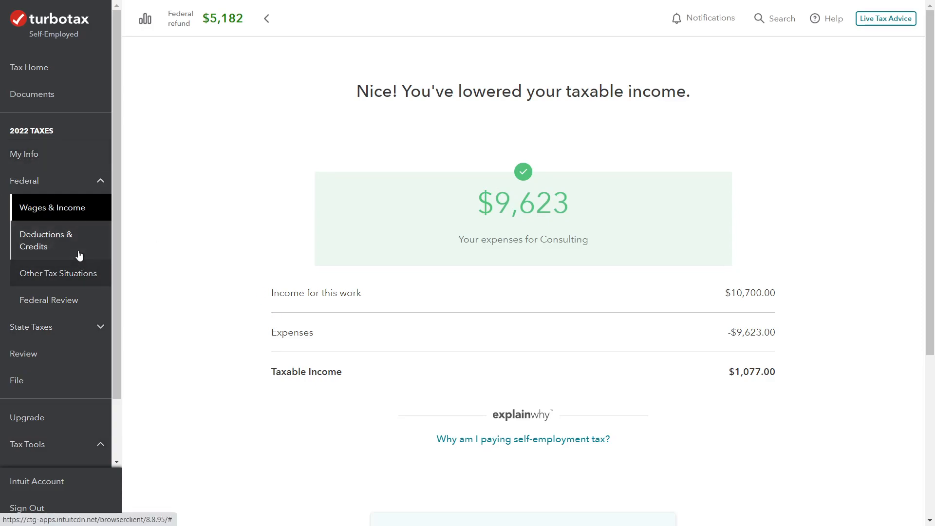
scroll(78, 248, "down", 2)
scroll(79, 249, "down", 1)
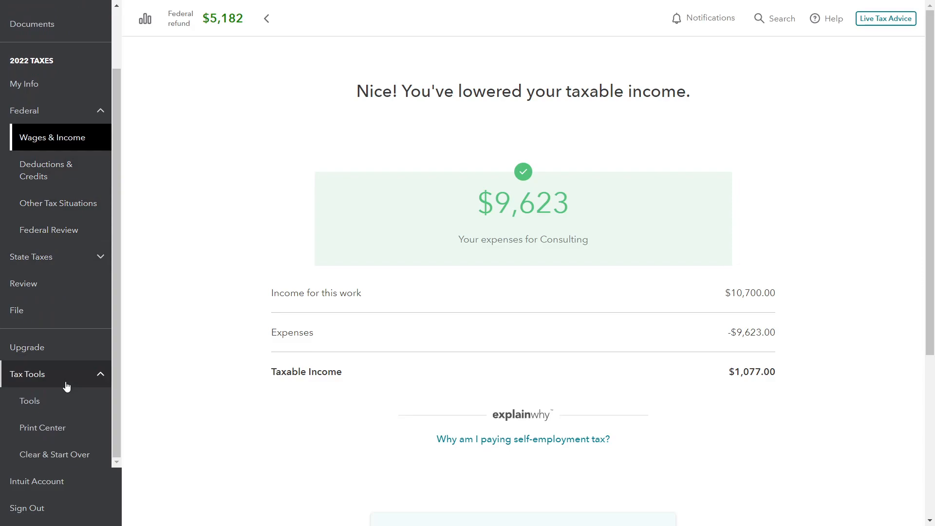
left_click(60, 426)
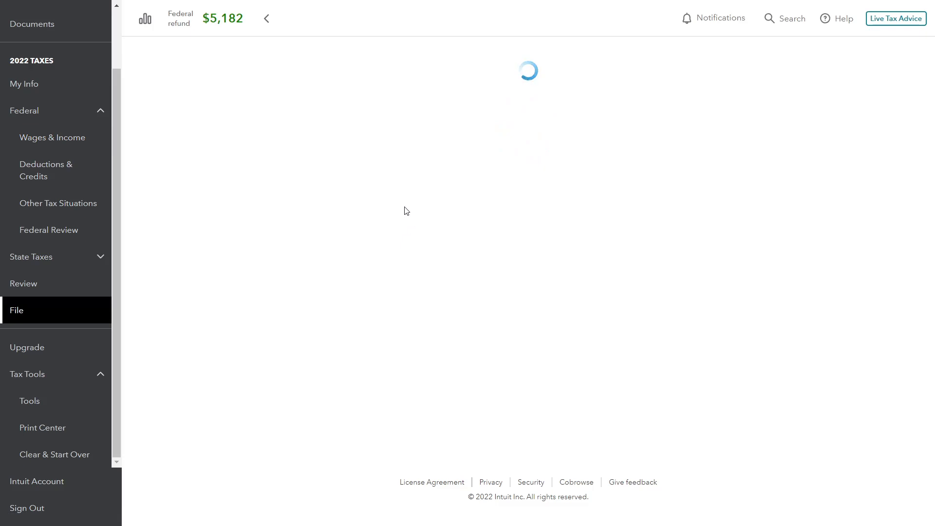
- Generate the 2022 Federal return with just the tax return forms and maximize the document window
left_click(372, 219)
left_click(299, 142)
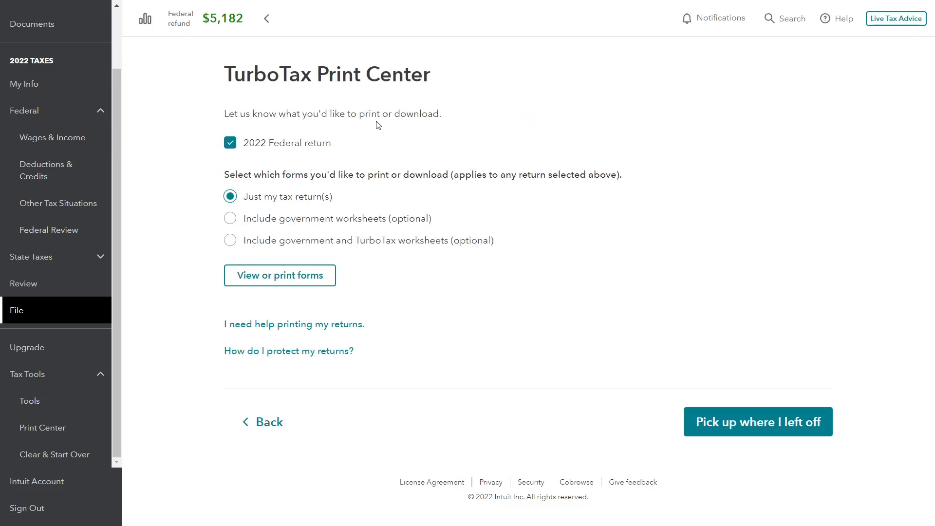
left_click(249, 285)
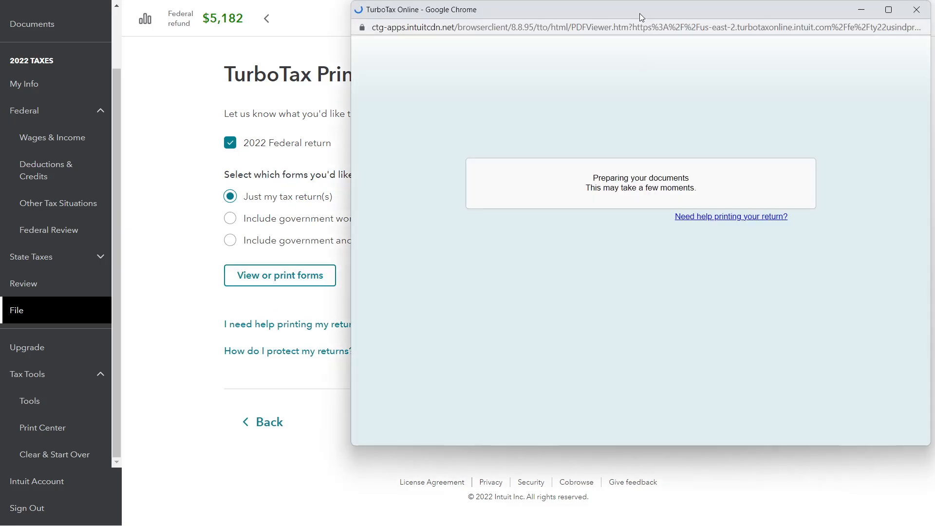
left_click_drag(639, 13, 298, 3)
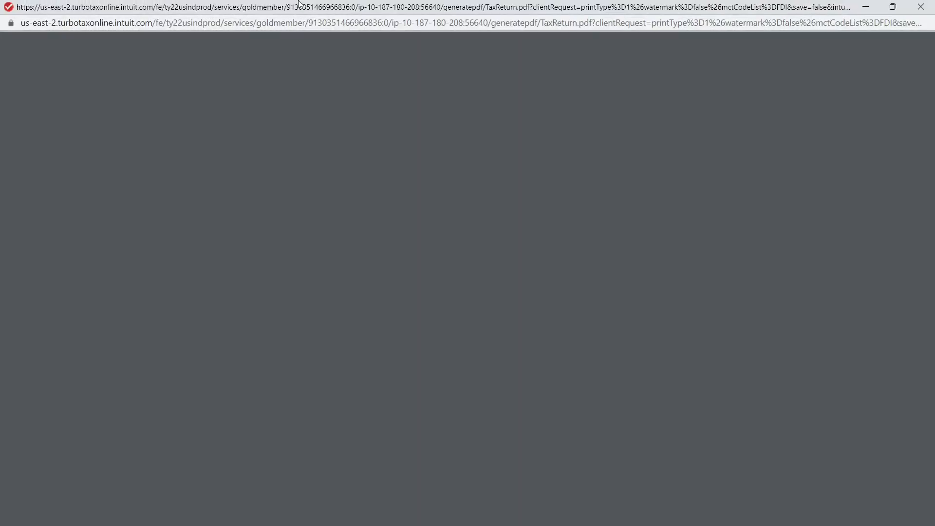
- Look through the return PDF from the filing instructions and Form 1040 as far as Schedule C
scroll(261, 271, "up", 1)
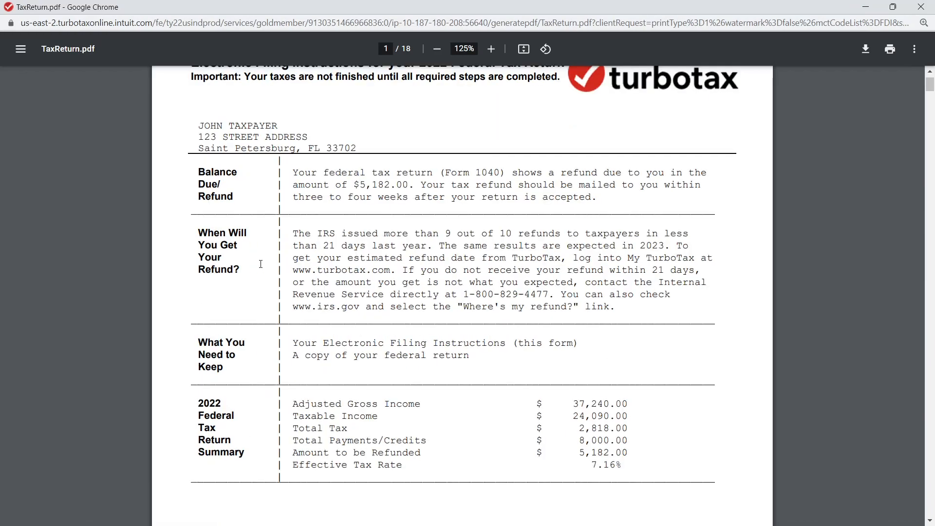
scroll(261, 271, "down", 5)
scroll(261, 271, "down", 20)
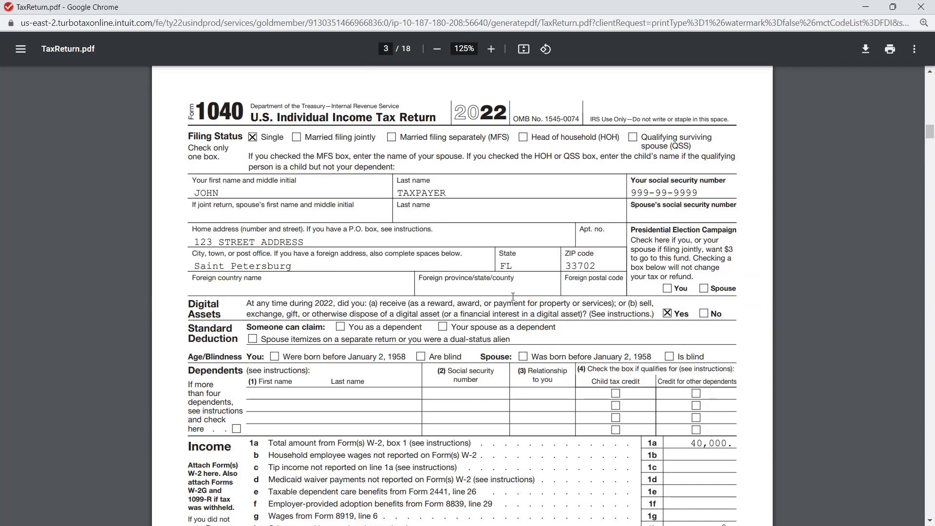
scroll(513, 296, "down", 20)
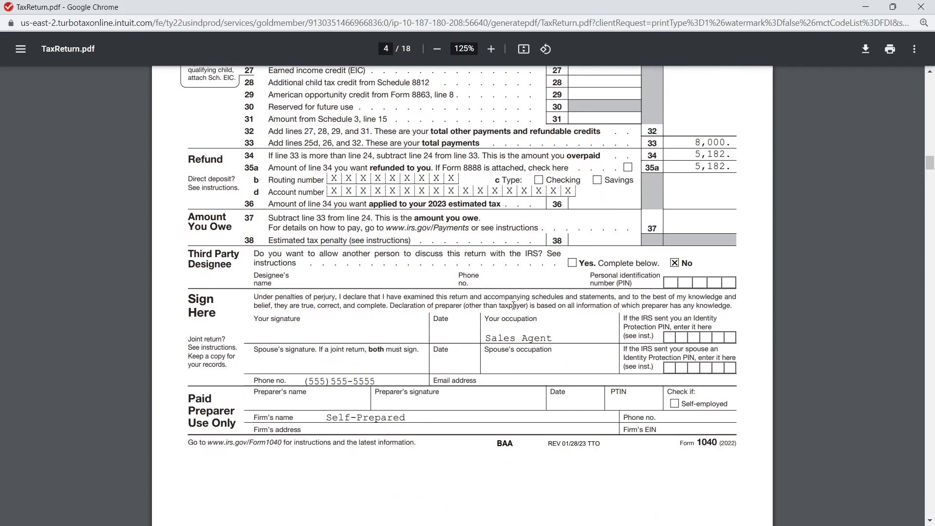
scroll(513, 304, "down", 20)
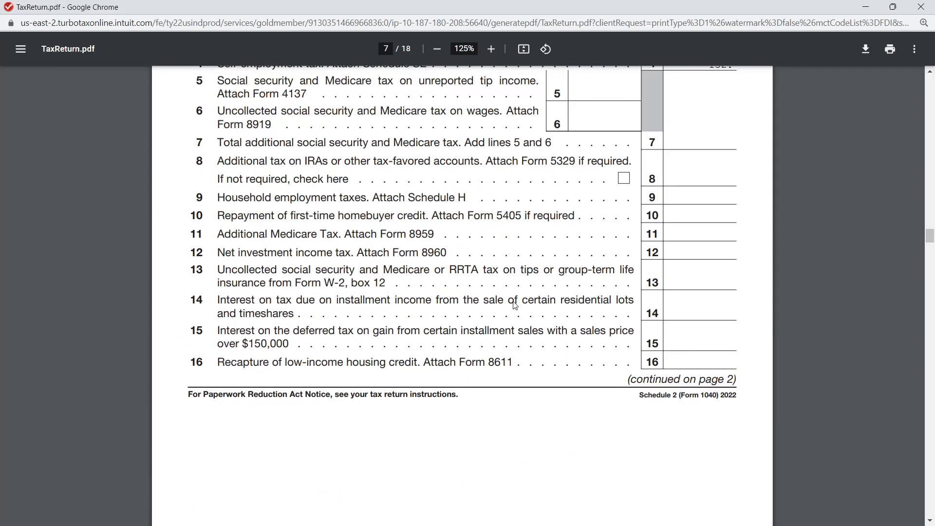
scroll(513, 301, "down", 12)
scroll(513, 306, "up", 10)
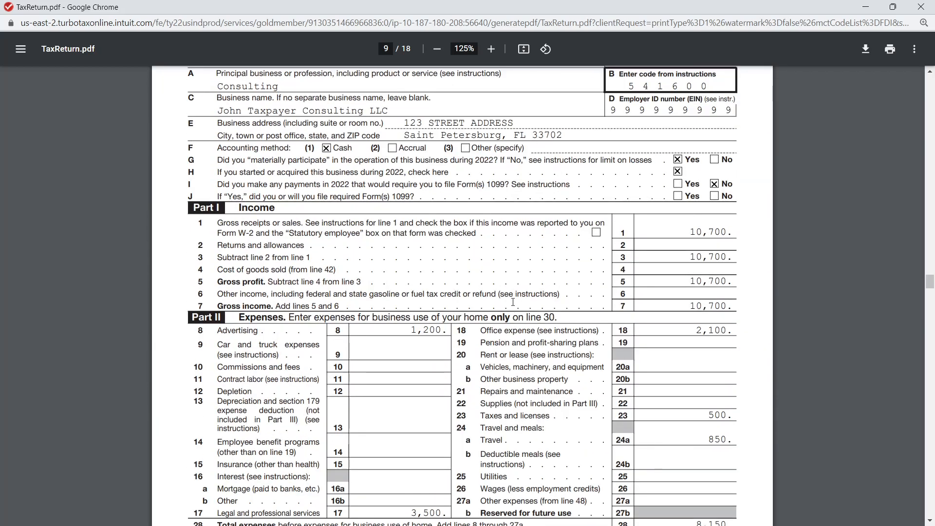
- Examine Schedule C's business details, income and expenses, and highlight the business use of home expense on line 30
scroll(512, 310, "down", 1)
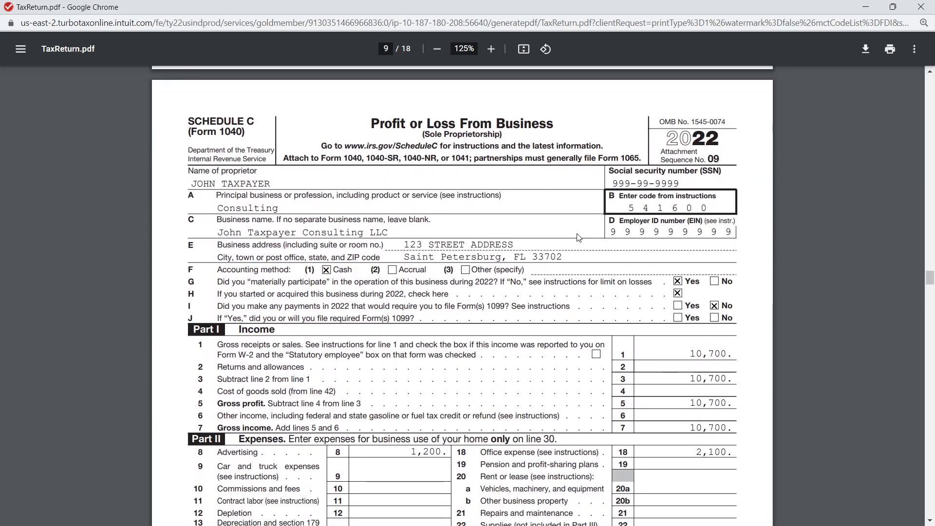
scroll(558, 244, "down", 1)
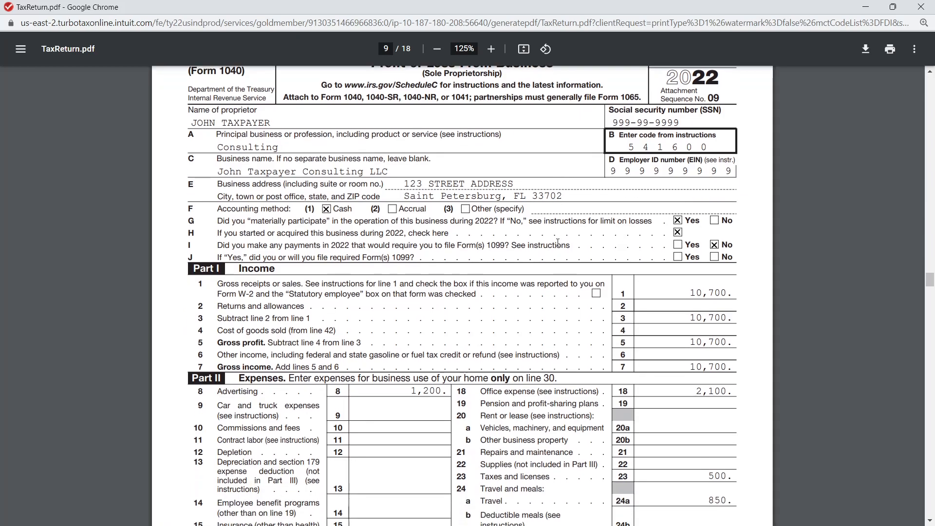
scroll(558, 243, "down", 2)
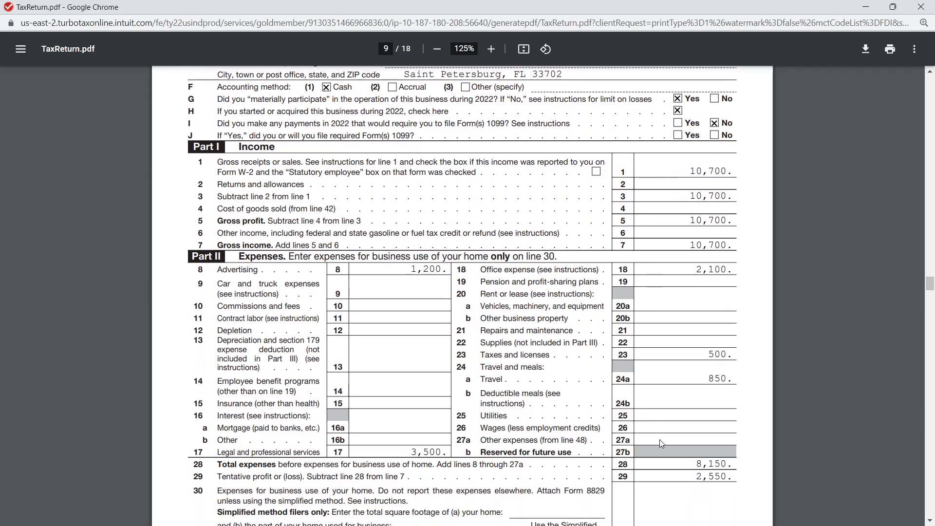
scroll(659, 439, "down", 1)
scroll(661, 443, "up", 1)
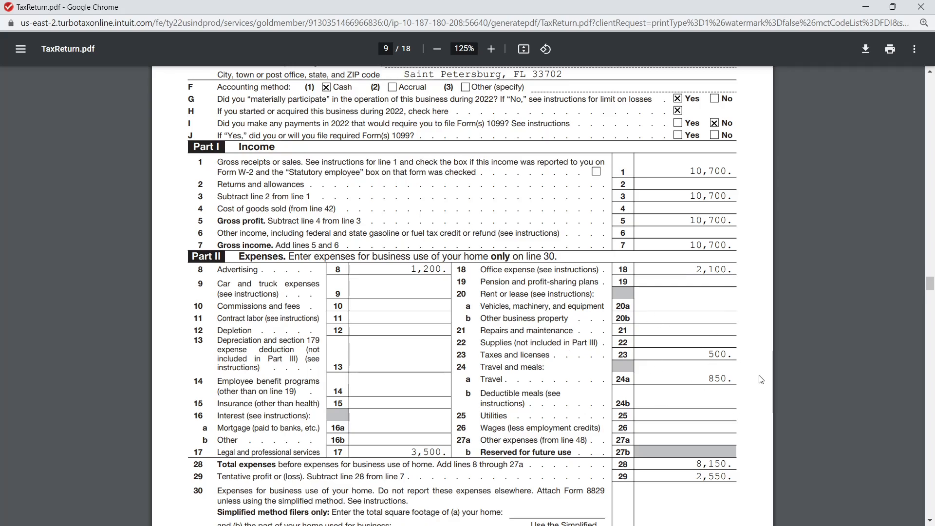
scroll(708, 319, "down", 3)
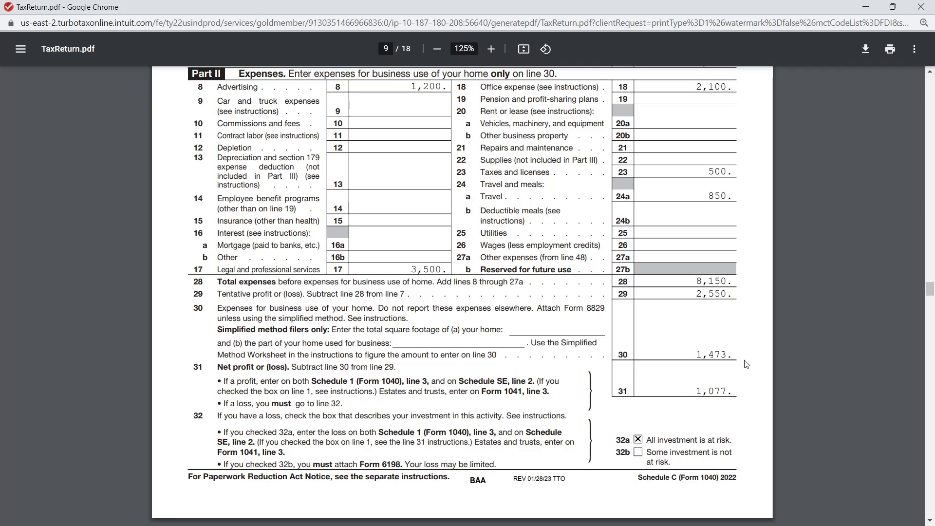
left_click_drag(751, 361, 634, 358)
left_click(617, 359)
left_click_drag(734, 352, 688, 354)
left_click(688, 357)
- Find Form 8829, Expenses for Business Use of Your Home, on the last page of the return
scroll(688, 357, "down", 19)
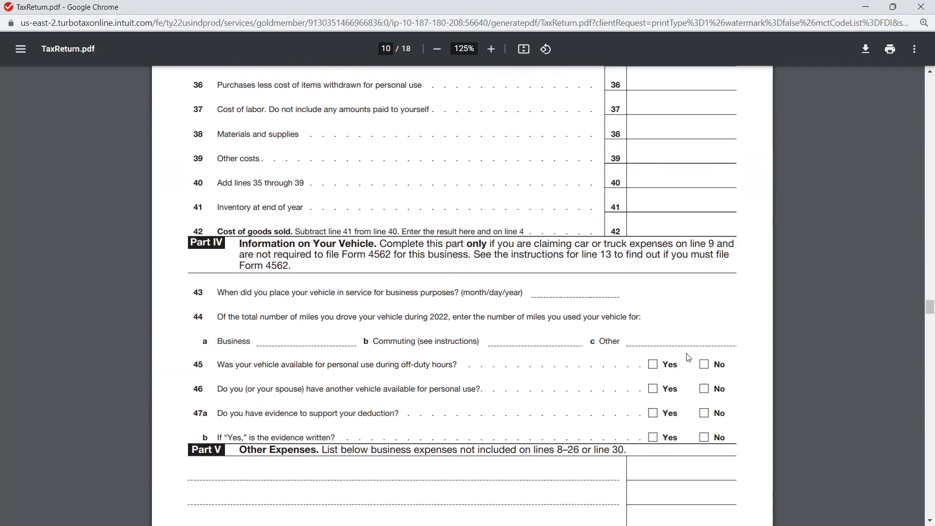
scroll(689, 357, "down", 20)
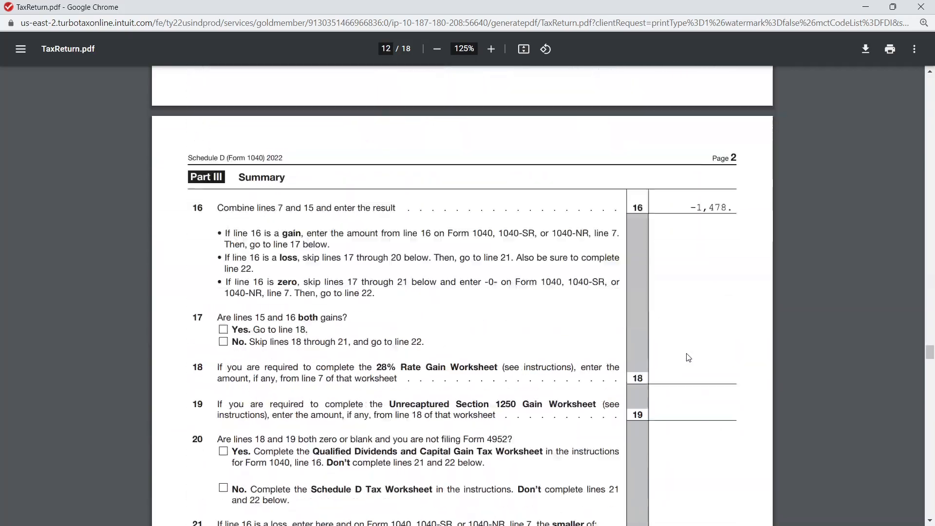
scroll(688, 356, "down", 20)
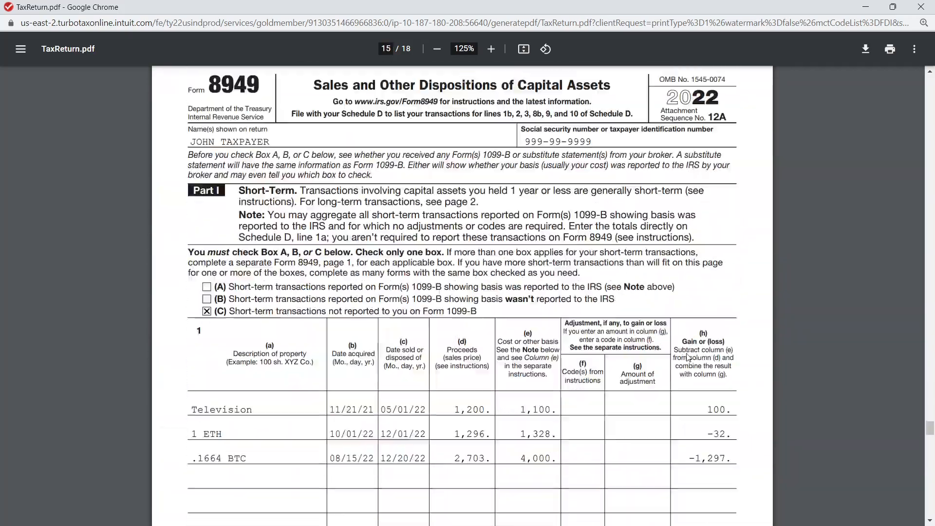
scroll(688, 357, "down", 20)
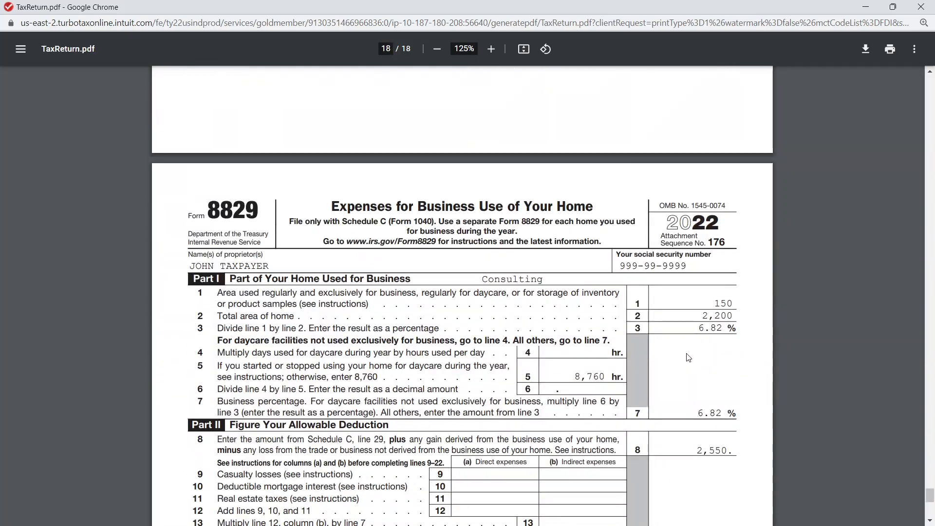
scroll(688, 357, "down", 1)
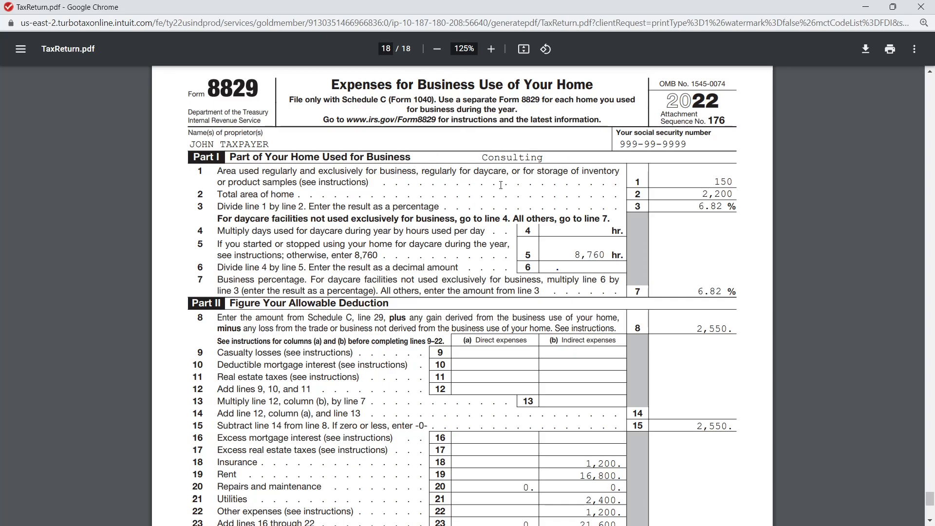
scroll(597, 250, "down", 1)
scroll(681, 229, "up", 1)
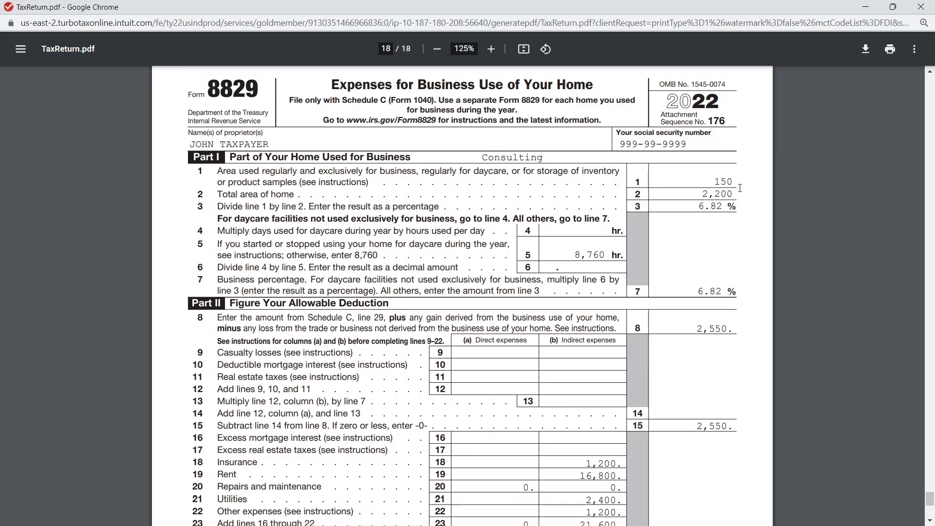
- Highlight the business-use area on line 1 and the total home area on line 2 of Form 8829
left_click_drag(737, 181, 713, 181)
left_click(750, 184)
left_click_drag(735, 194, 701, 195)
left_click(701, 196)
scroll(671, 300, "down", 1)
scroll(225, 284, "up", 1)
left_click_drag(736, 179, 699, 183)
left_click(711, 193)
- Examine Part II of Form 8829 and highlight the amount carried from Schedule C on line 8
scroll(703, 291, "down", 4)
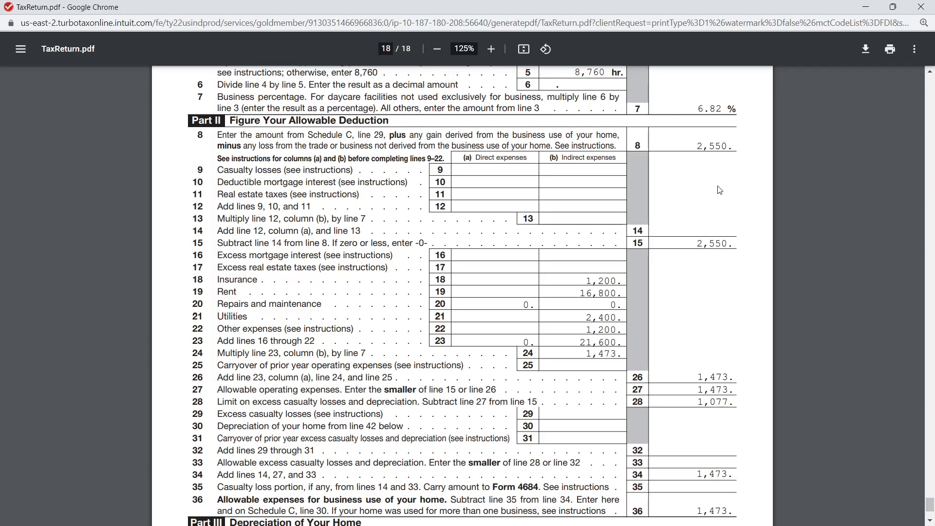
left_click_drag(734, 148, 699, 148)
left_click(699, 149)
- Return to Schedule C and highlight the tentative profit on line 29 for comparison with Form 8829
scroll(713, 185, "up", 20)
scroll(734, 198, "up", 20)
scroll(743, 221, "up", 20)
scroll(740, 222, "up", 7)
scroll(745, 209, "down", 3)
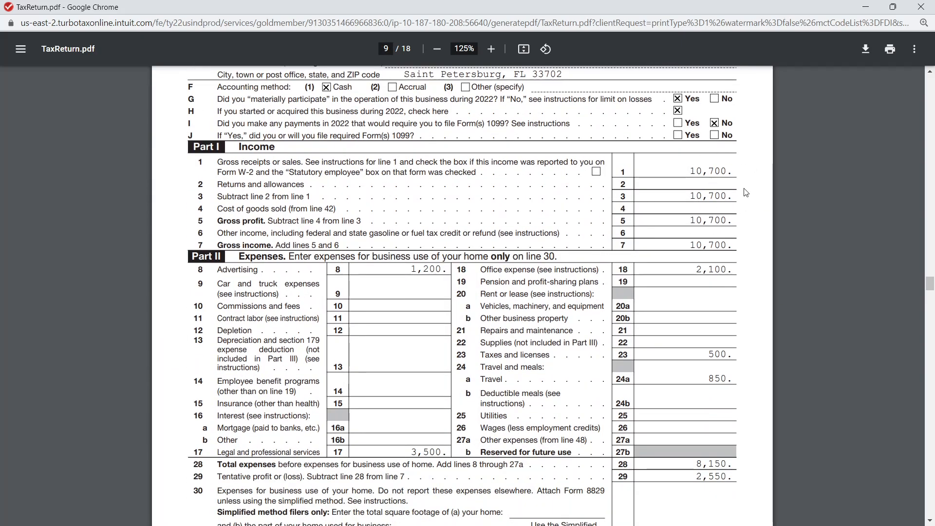
scroll(749, 197, "down", 6)
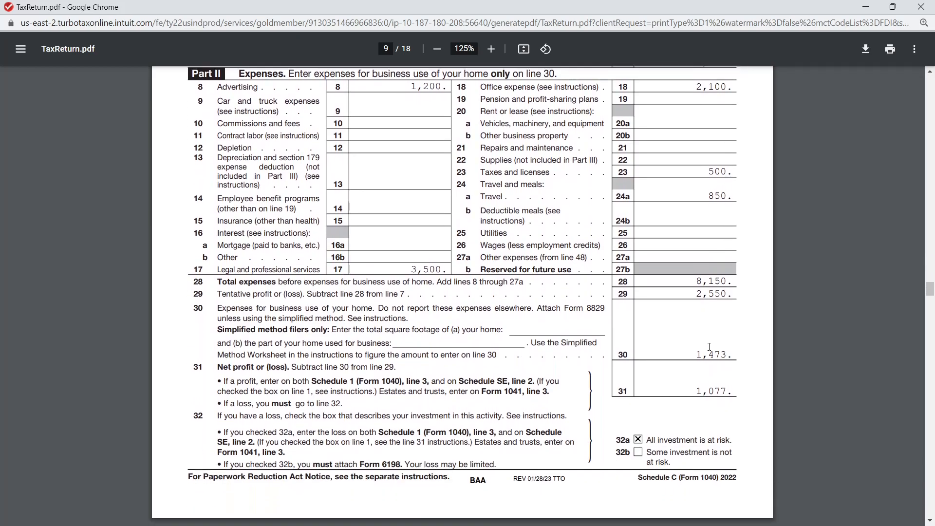
left_click_drag(741, 294, 625, 293)
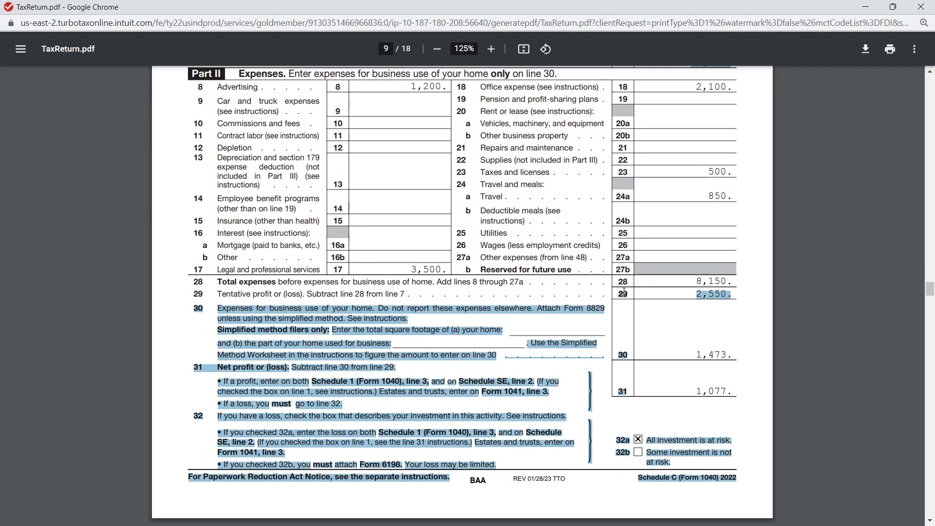
left_click(624, 293)
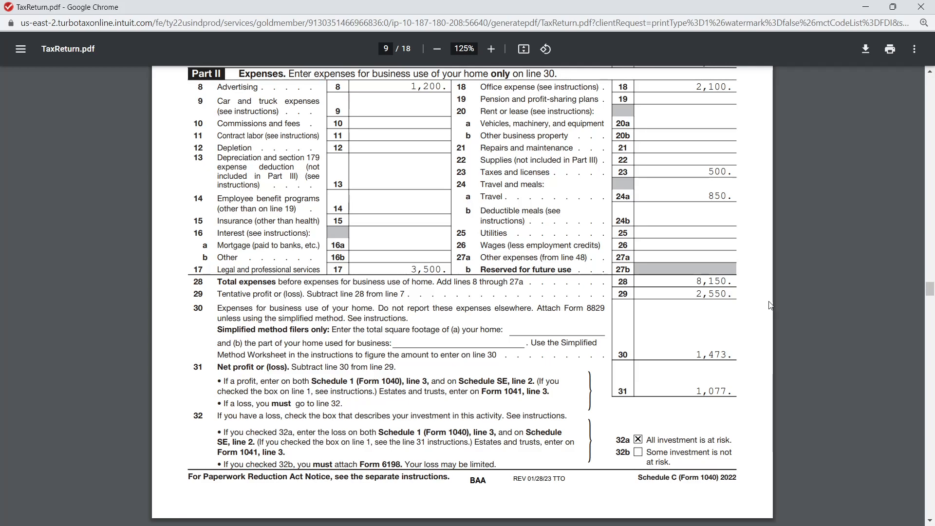
- Go back to Form 8829 and recheck the line 8 amount against Schedule C's tentative profit
scroll(705, 324, "down", 6)
scroll(707, 323, "up", 6)
scroll(765, 363, "down", 20)
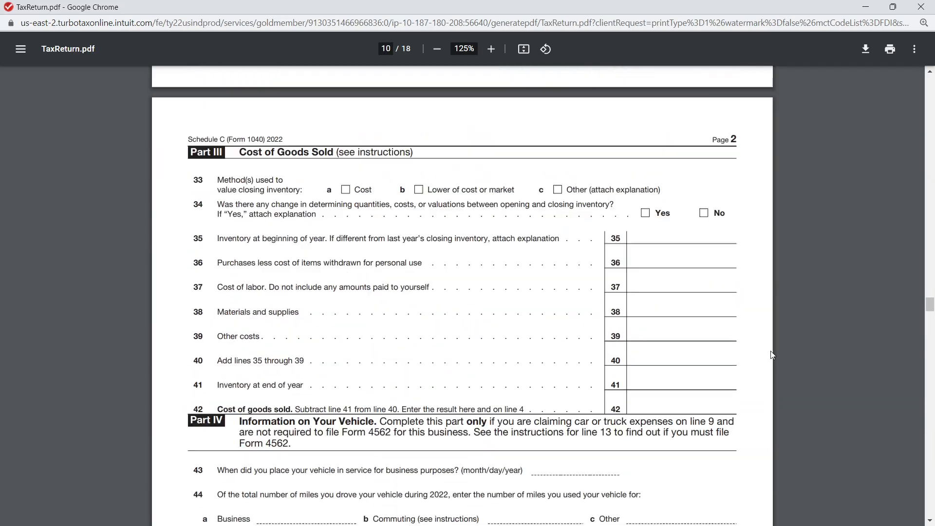
scroll(774, 355, "down", 20)
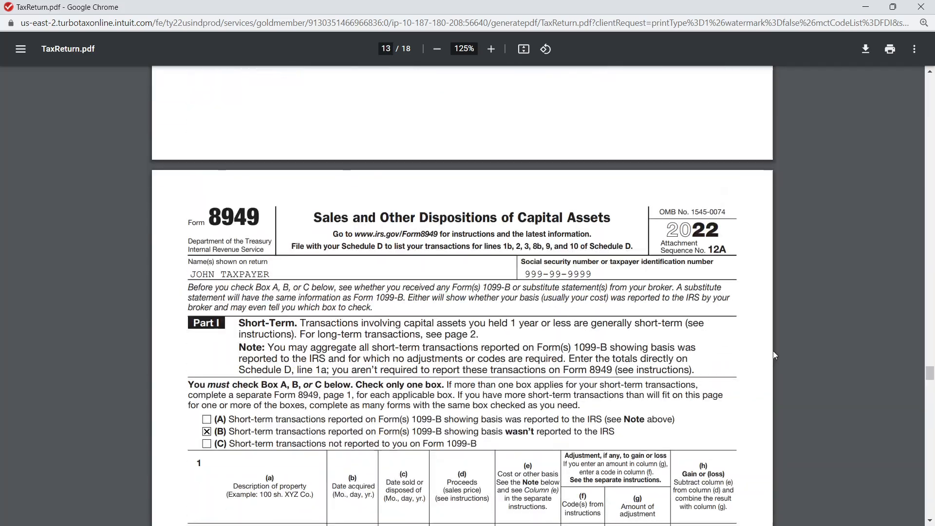
scroll(776, 355, "down", 20)
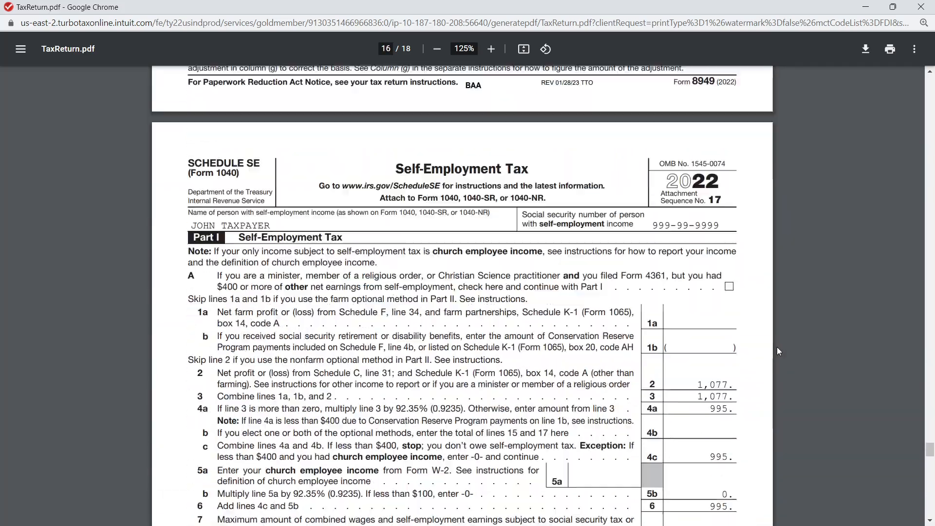
scroll(777, 347, "down", 10)
scroll(776, 347, "up", 1)
left_click_drag(734, 327, 687, 331)
left_click(686, 333)
- Examine the indirect home expenses on lines 18 to 23 of Form 8829 and the allowable deduction calculated below
scroll(725, 345, "down", 4)
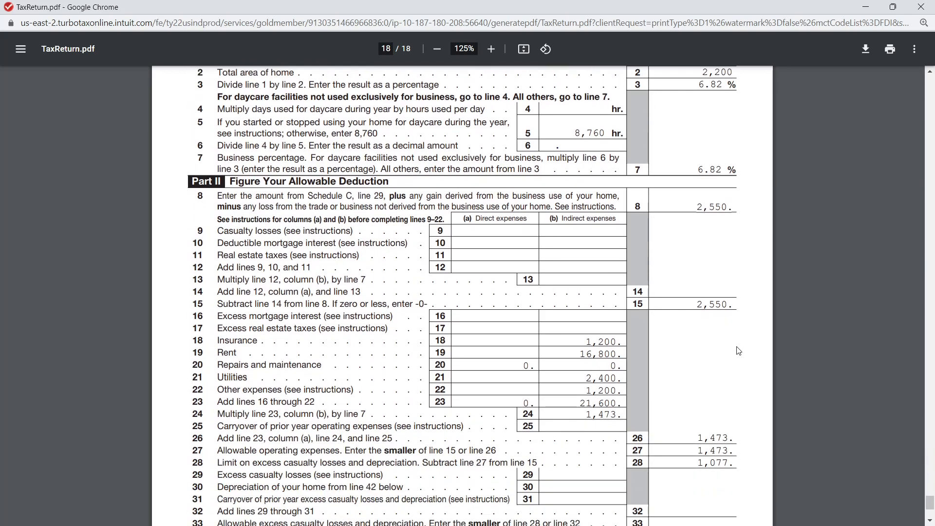
scroll(730, 353, "up", 1)
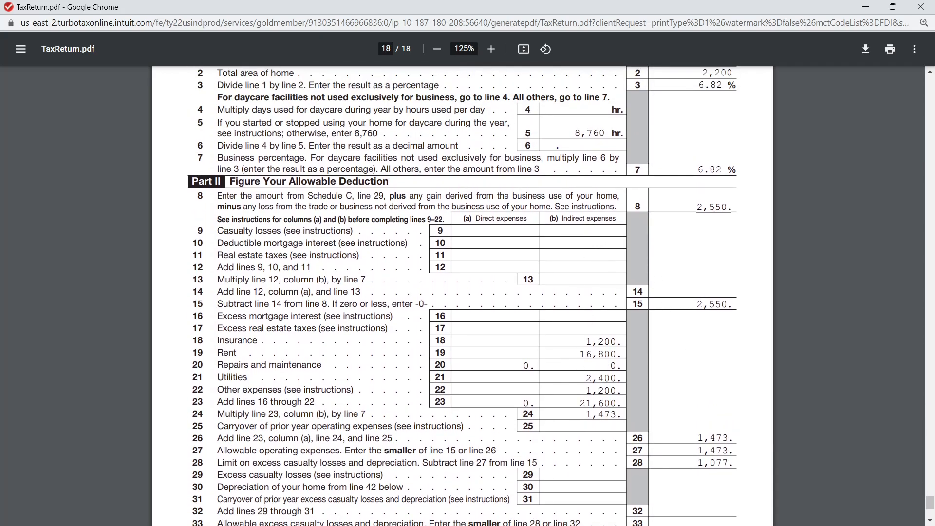
left_click_drag(626, 342, 588, 390)
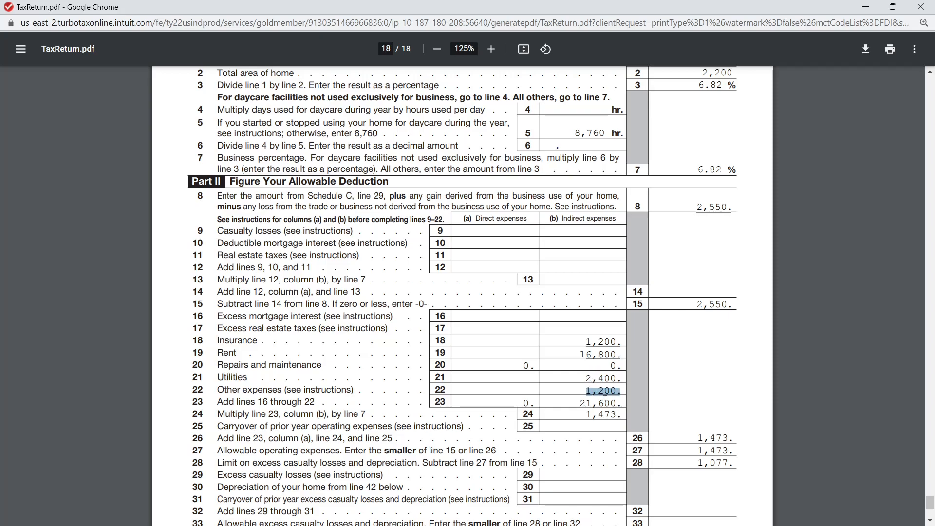
left_click_drag(620, 399, 619, 404)
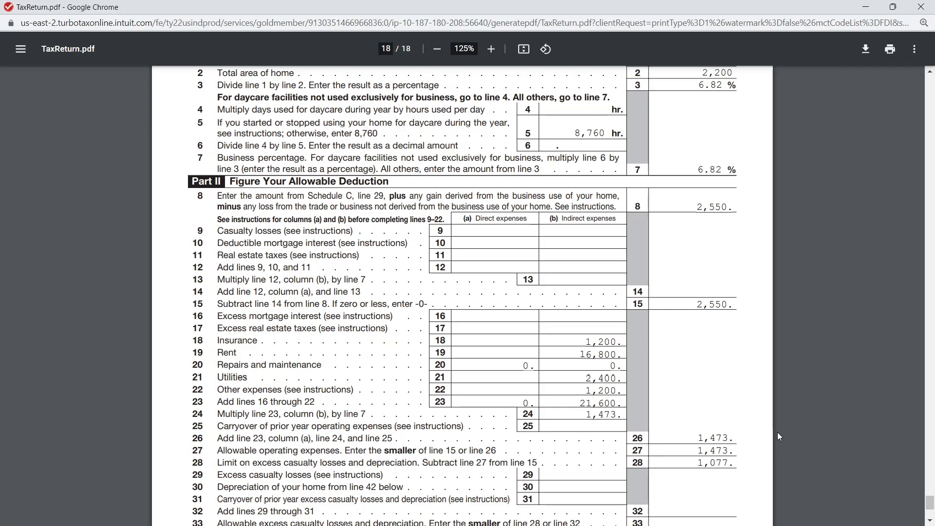
scroll(777, 435, "down", 1)
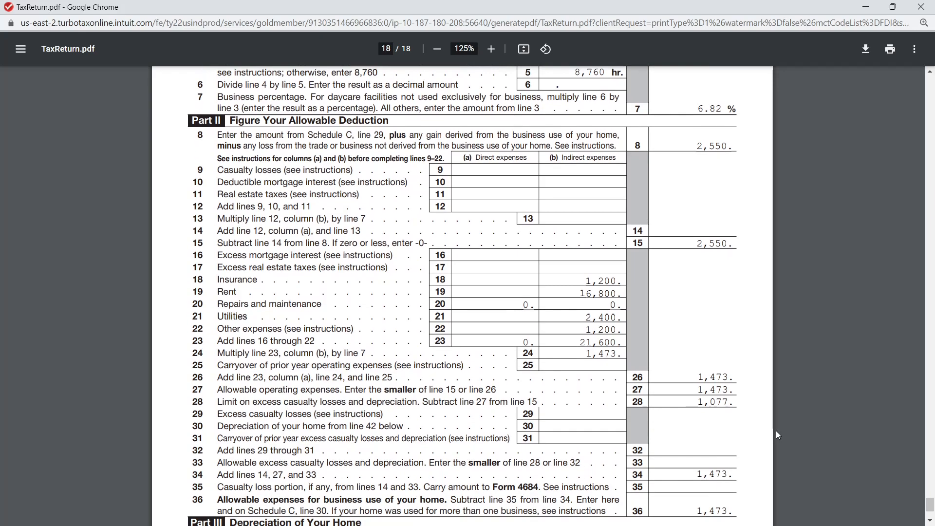
- Examine the allowable expenses on line 36 and Parts III and IV of Form 8829, and return to the beginning of the form
scroll(776, 431, "down", 1)
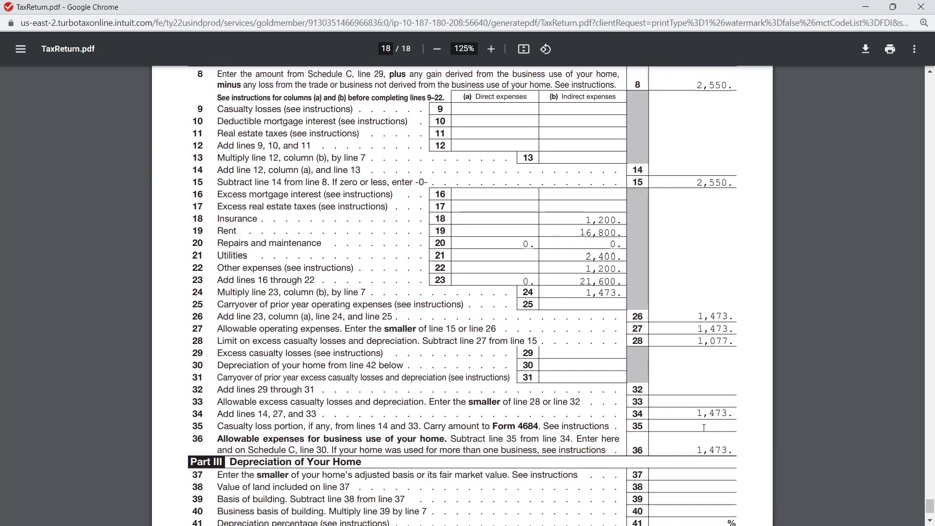
scroll(671, 356, "down", 1)
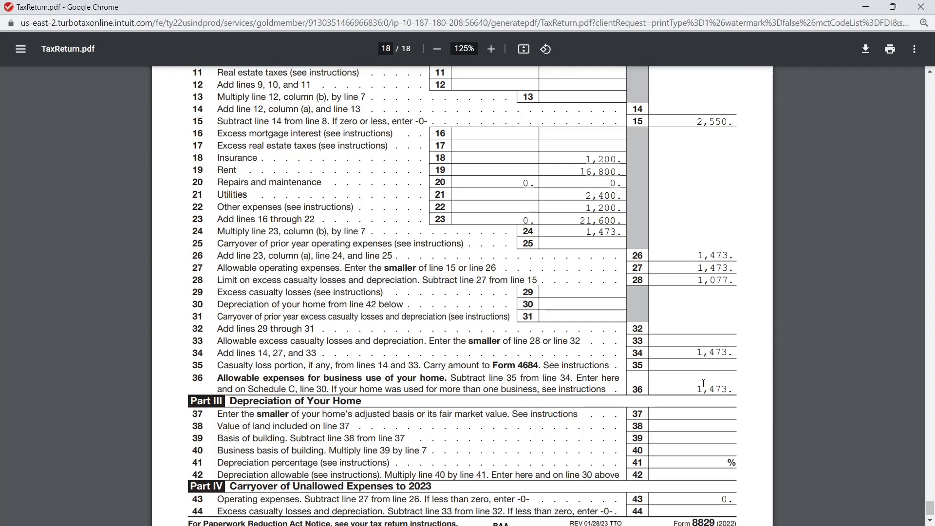
scroll(703, 384, "down", 1)
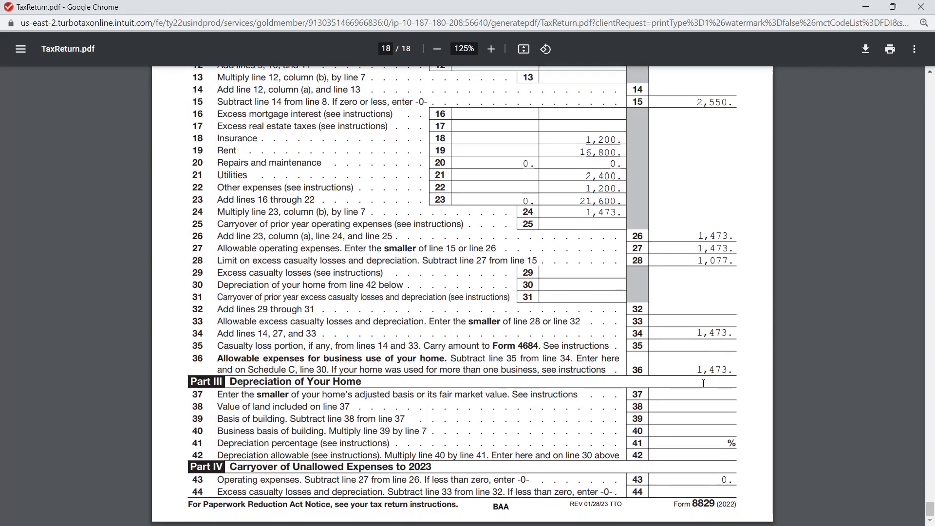
scroll(714, 379, "up", 3)
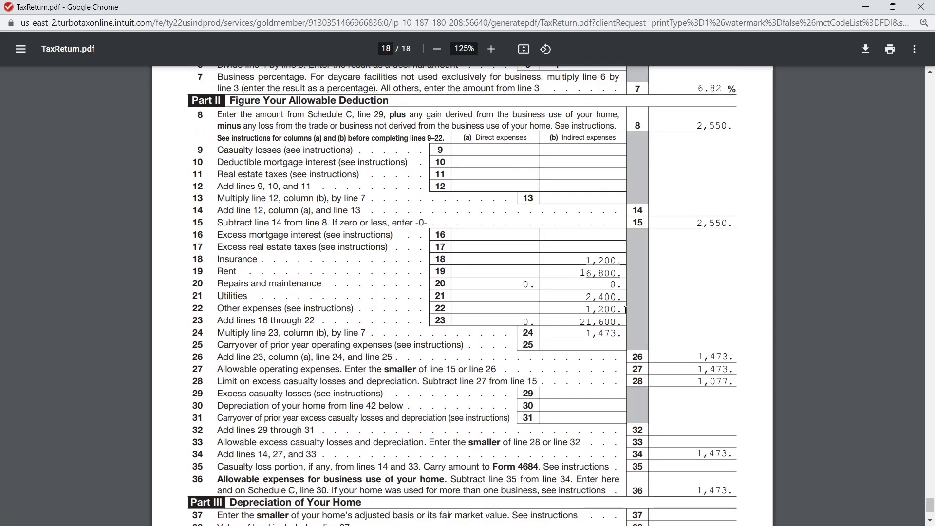
scroll(755, 369, "down", 2)
scroll(755, 369, "down", 1)
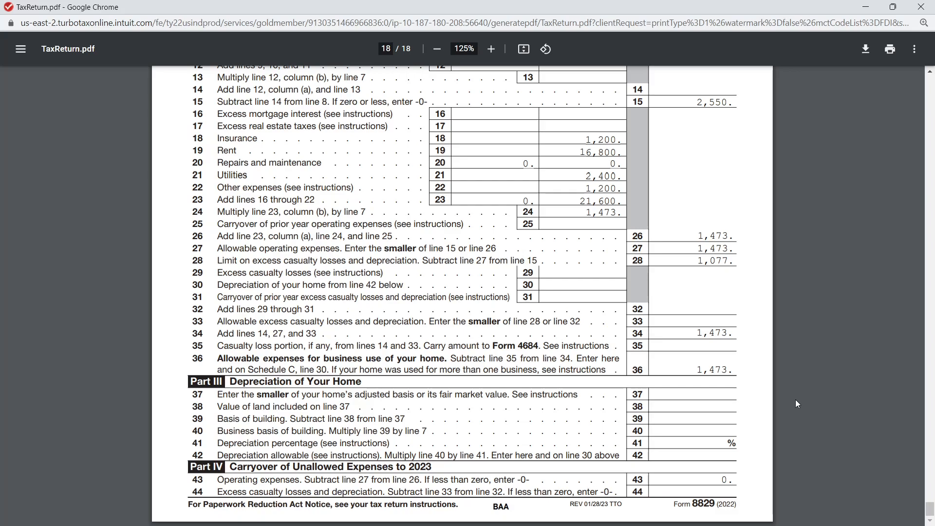
scroll(750, 433, "up", 1)
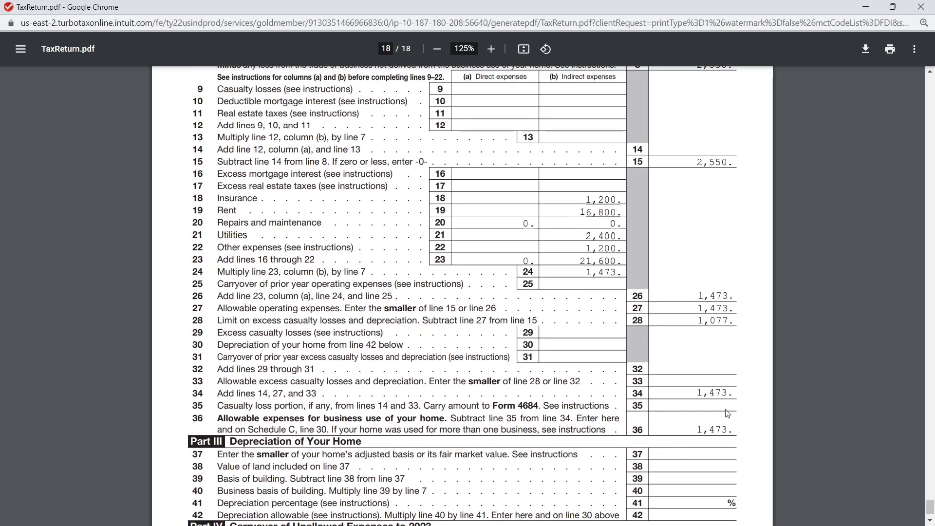
scroll(758, 409, "up", 4)
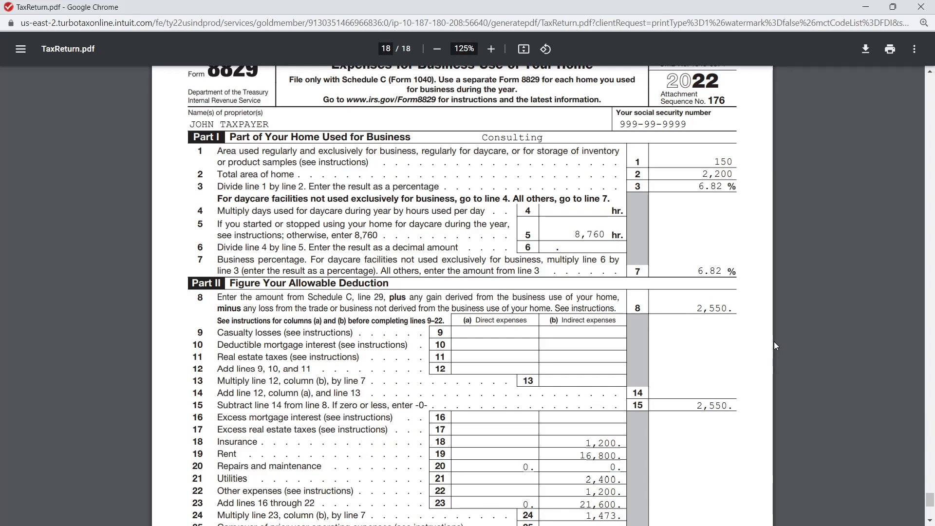
scroll(776, 346, "up", 1)
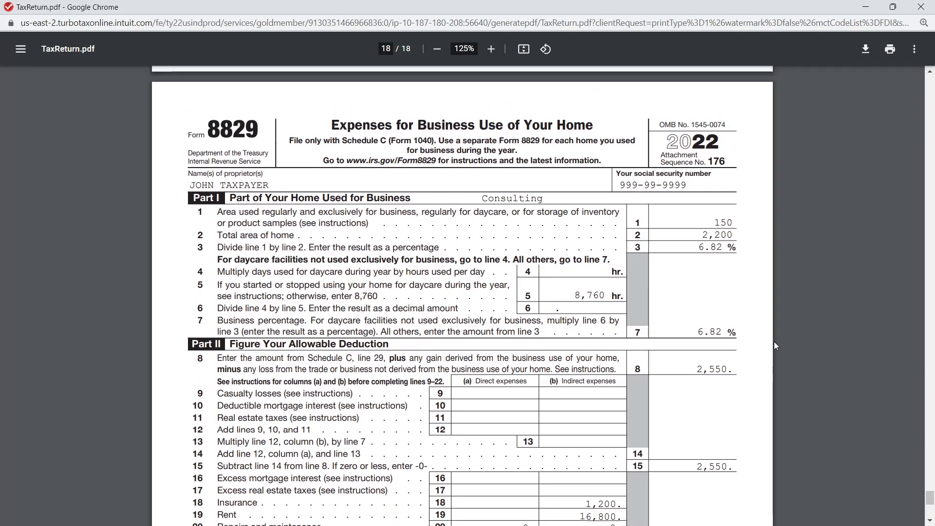